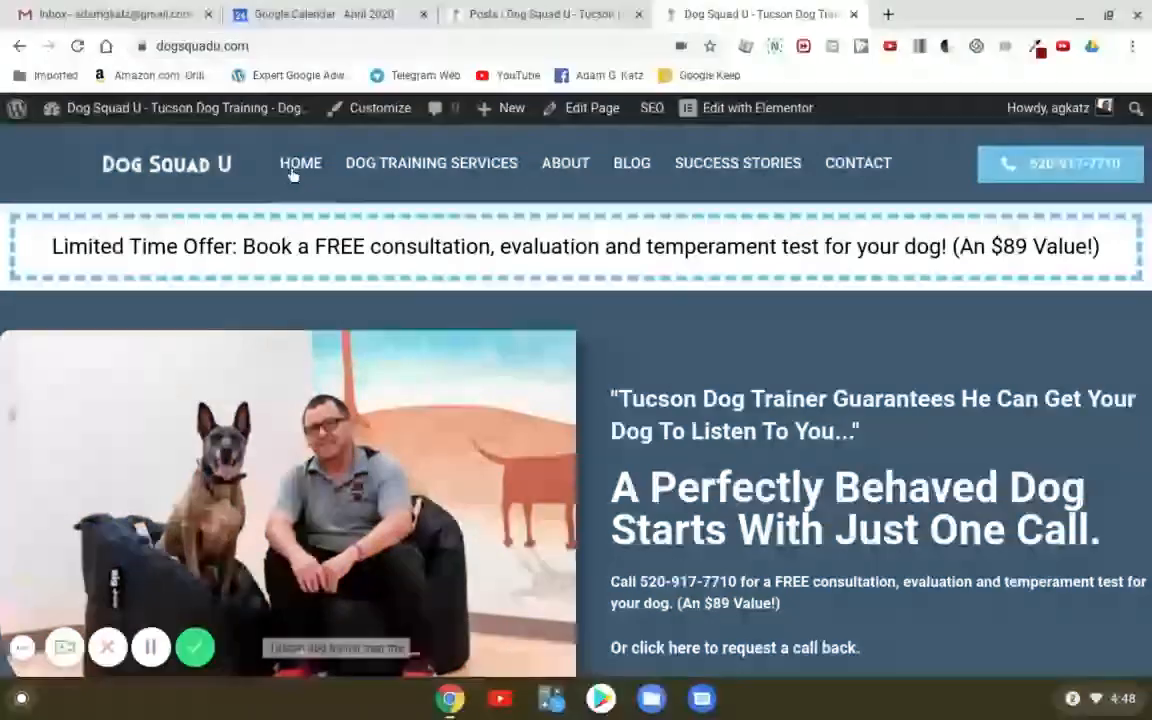
- Load the site's /wp-admin dashboard from the address bar
click(322, 42)
click(344, 45)
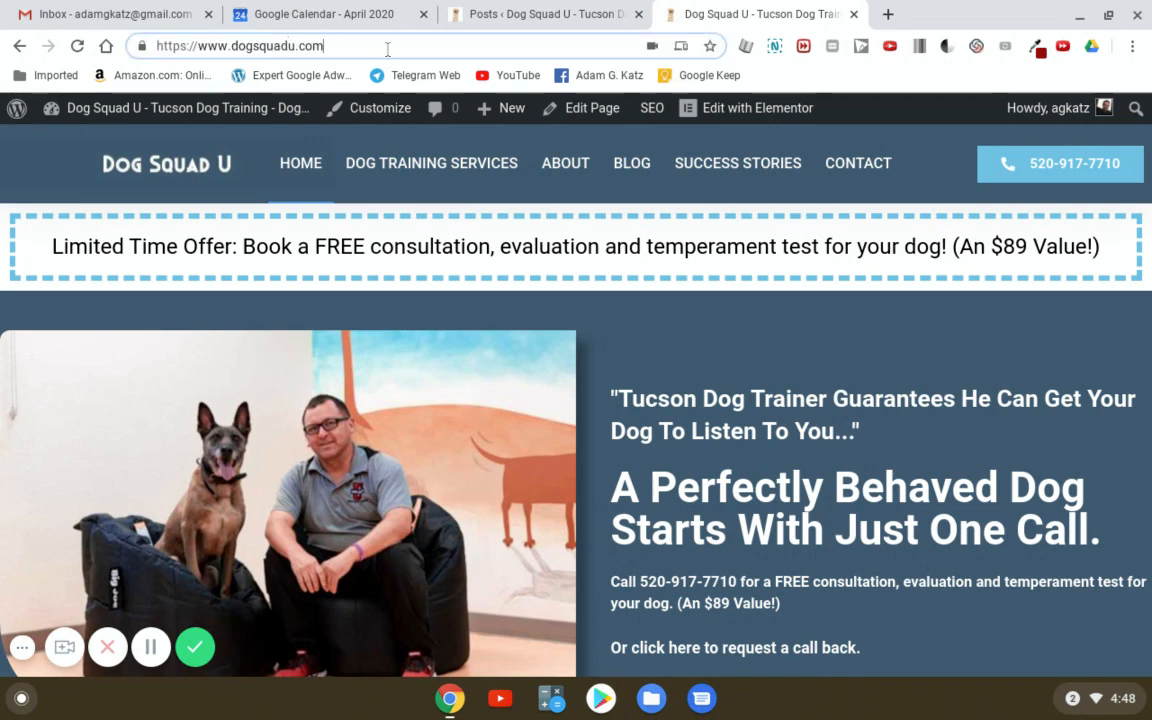
text(/)
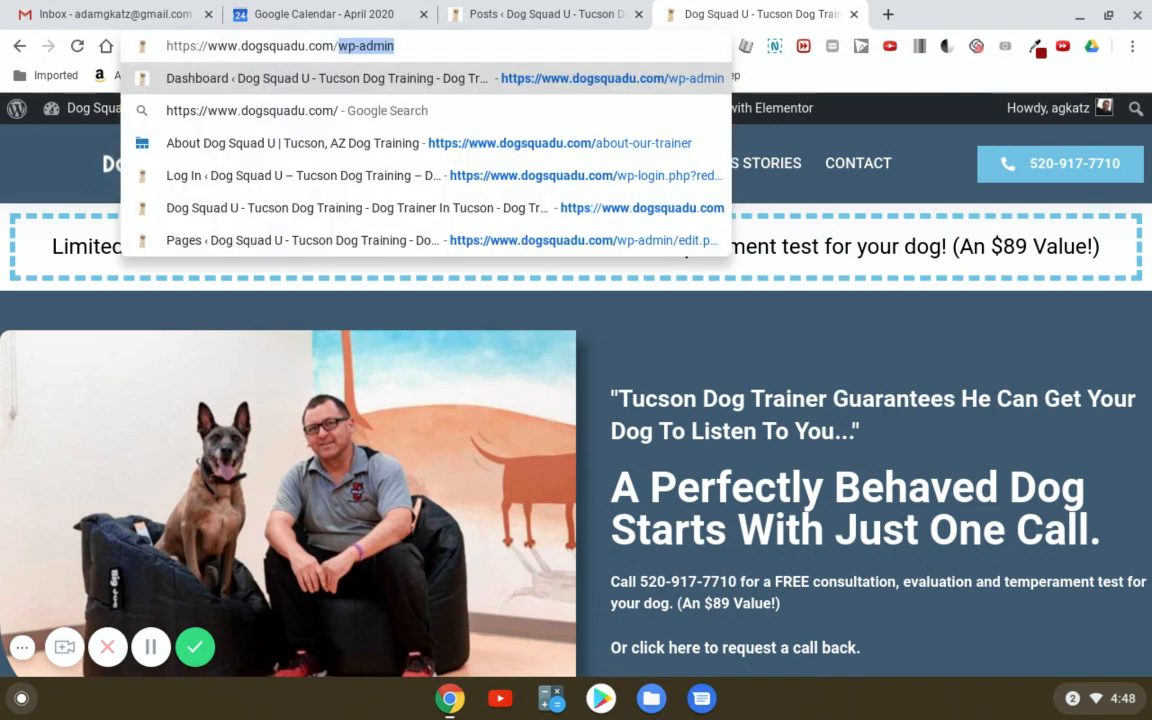
key(Right)
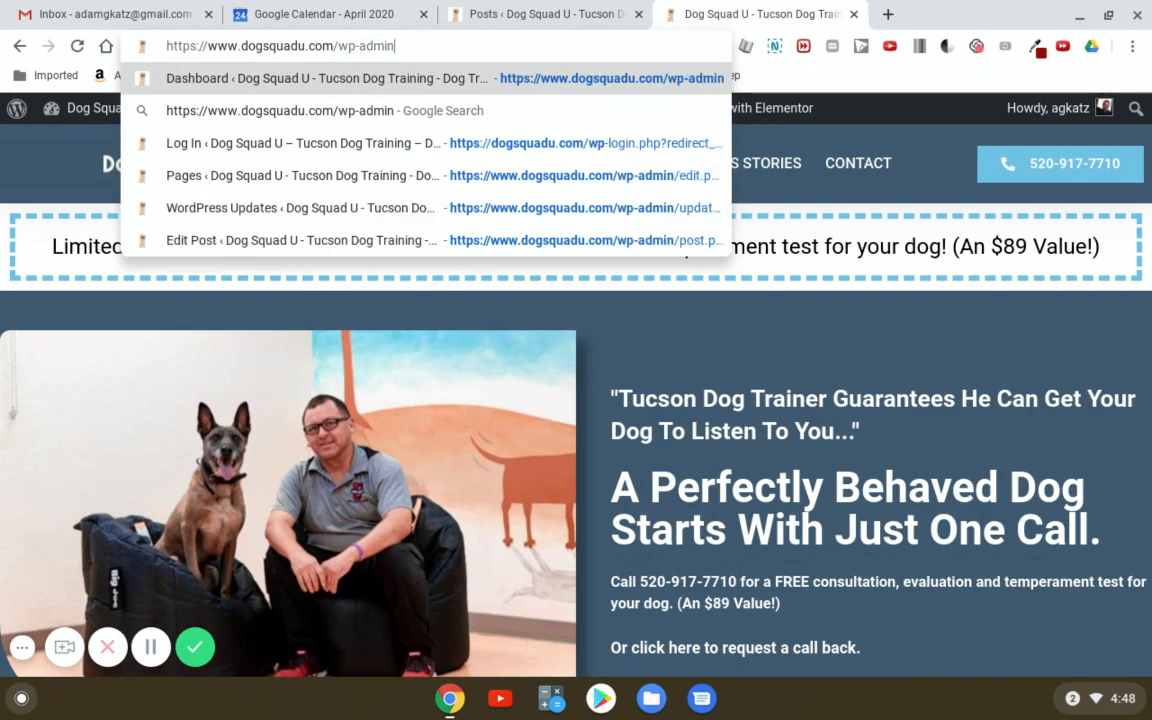
key(Return)
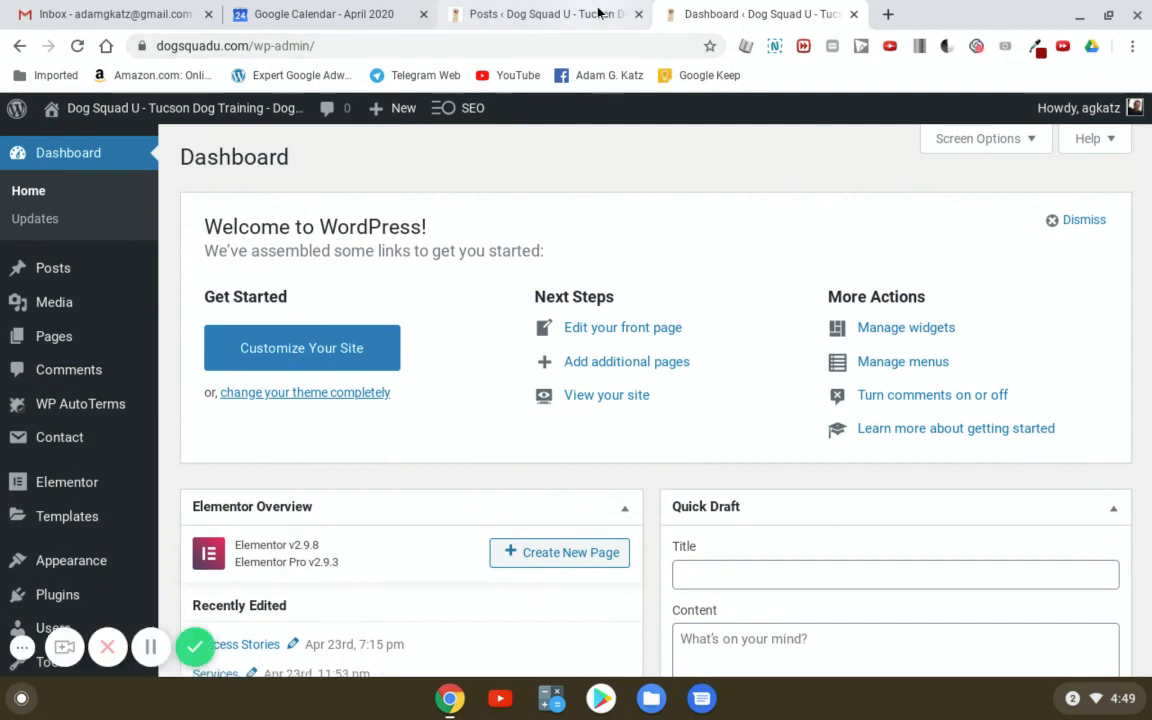
- Close the old Posts tab and browse the Media Library's uploaded images
click(638, 14)
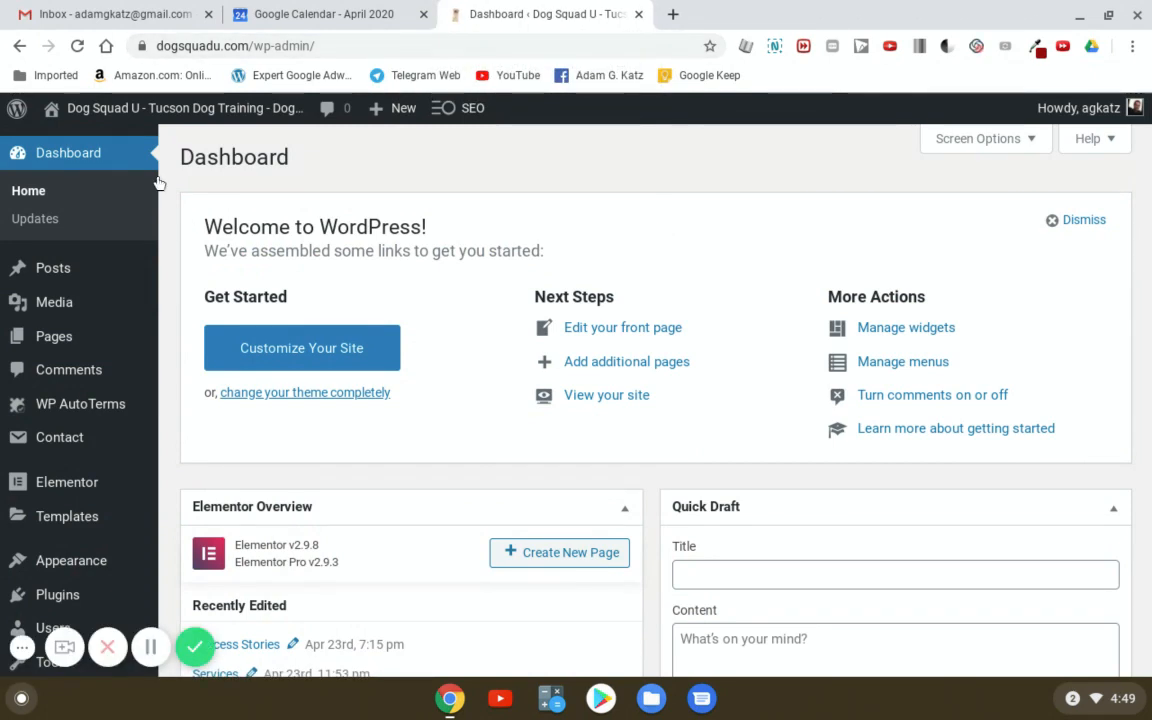
click(70, 305)
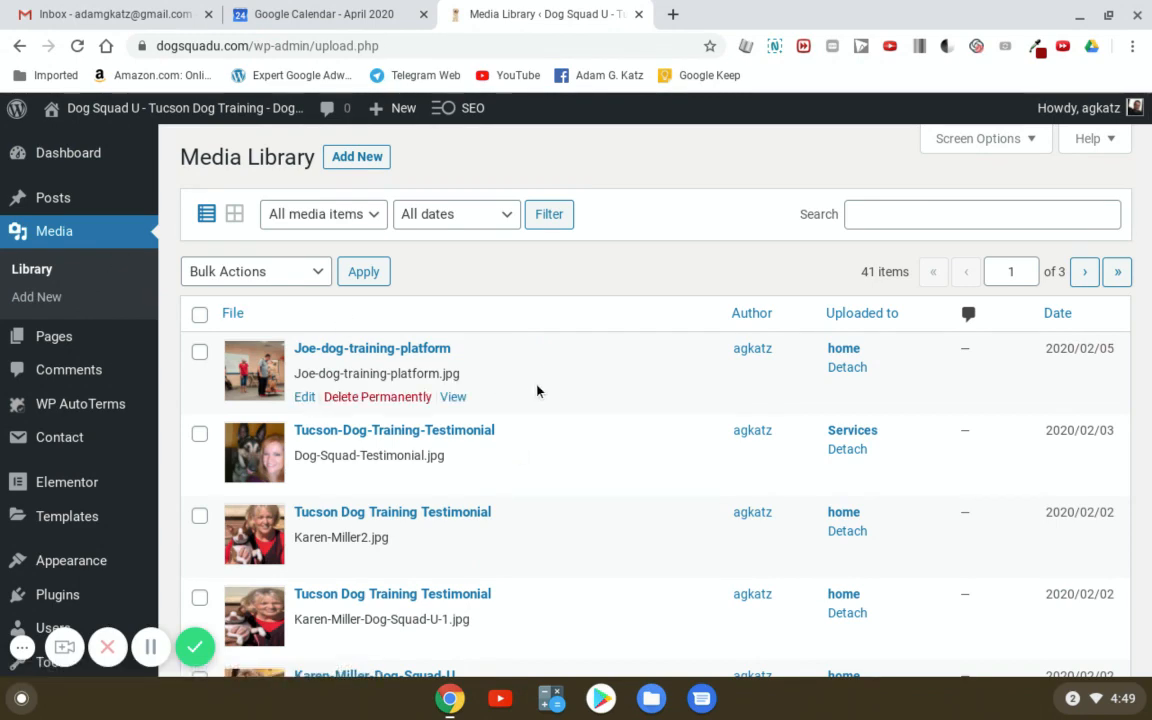
scroll(540, 440, down, 1)
scroll(545, 497, down, 9)
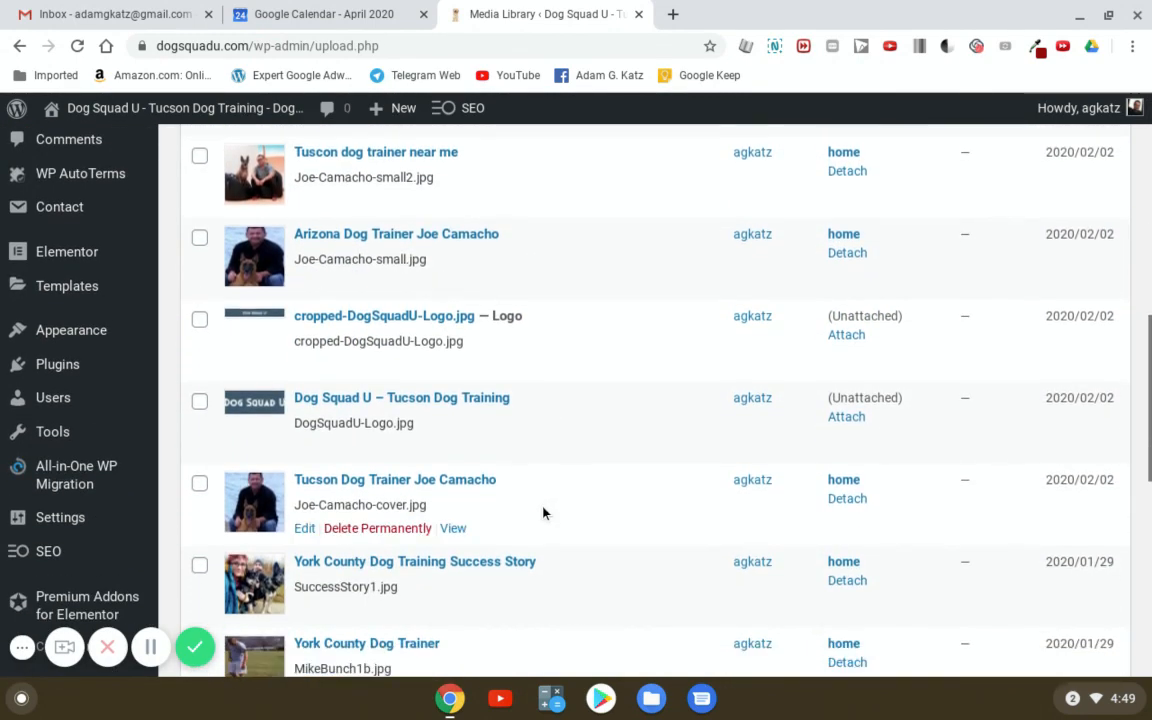
scroll(543, 511, up, 10)
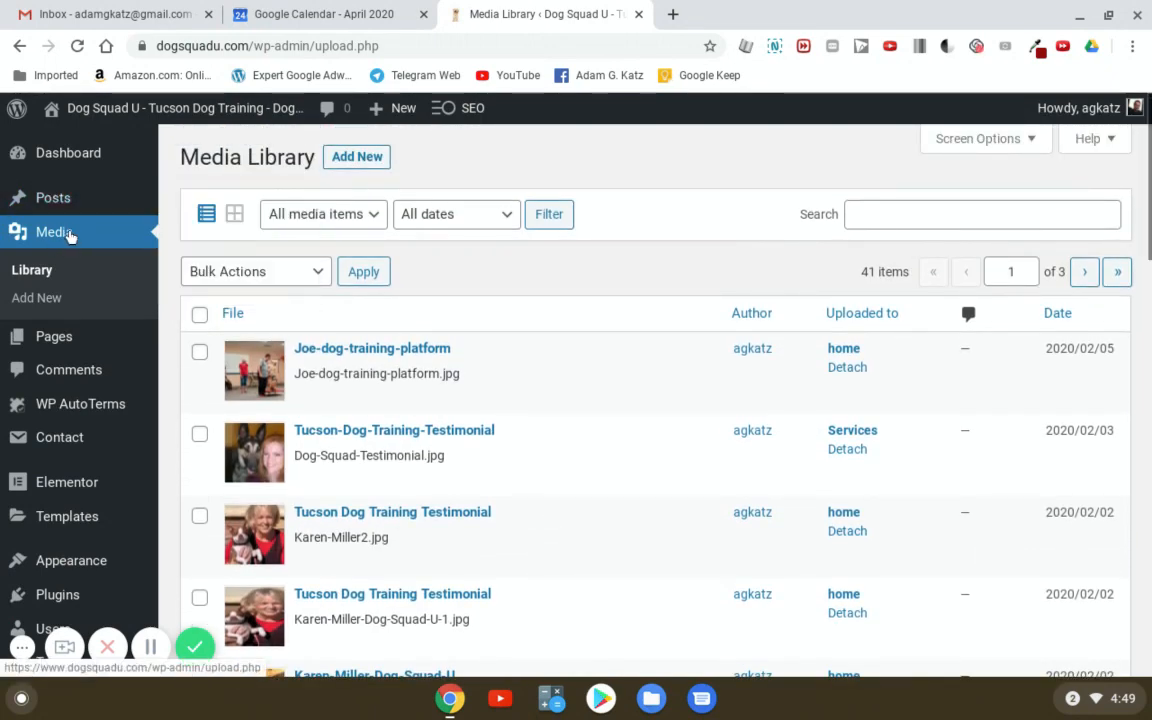
- Trash the 'Best Dog Trainer In Tucson' post, then start a new post via Add New
click(55, 200)
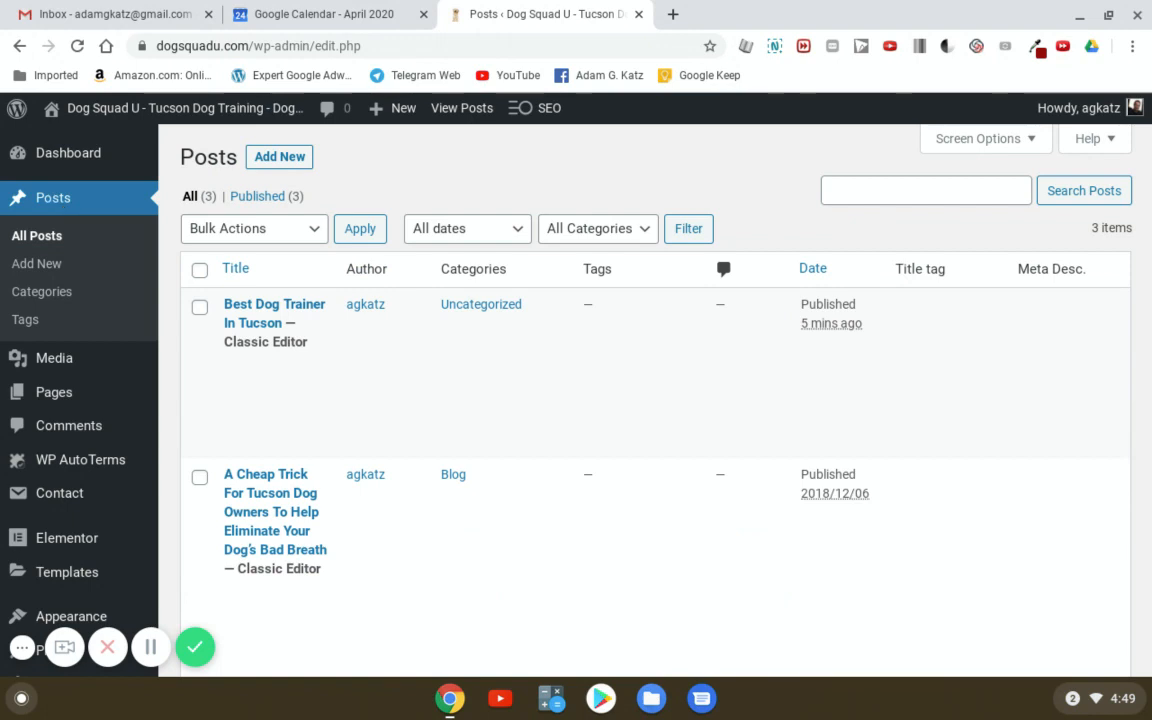
mouse_move(240, 306)
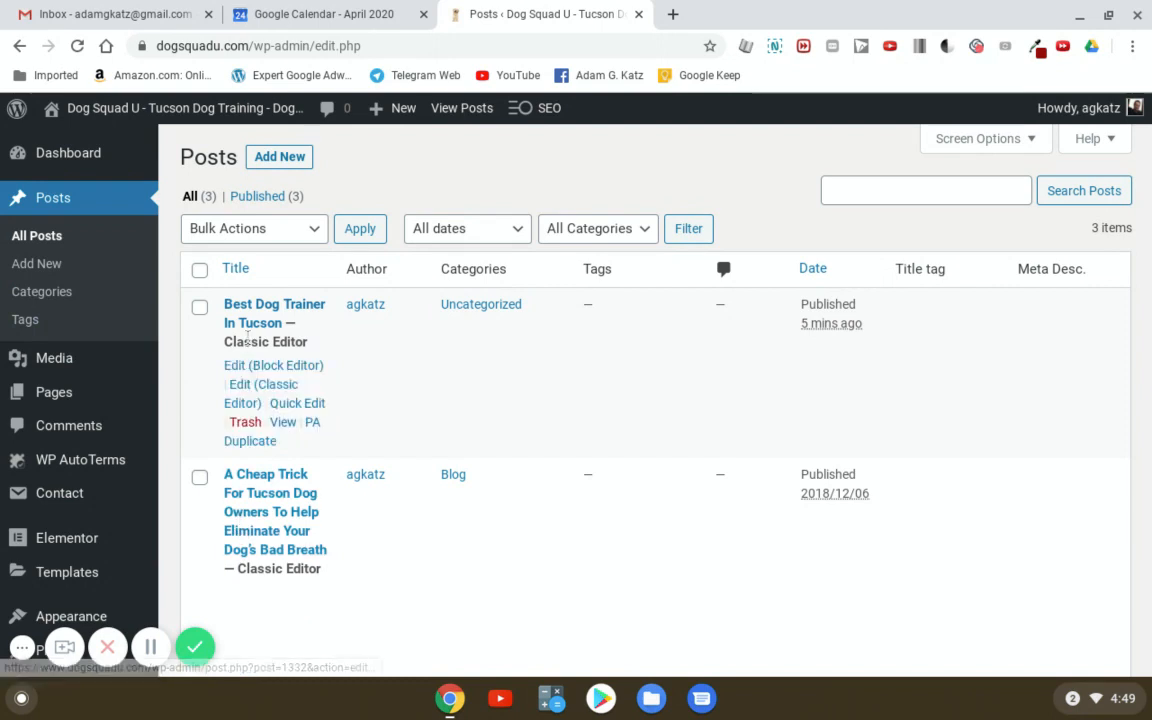
click(241, 425)
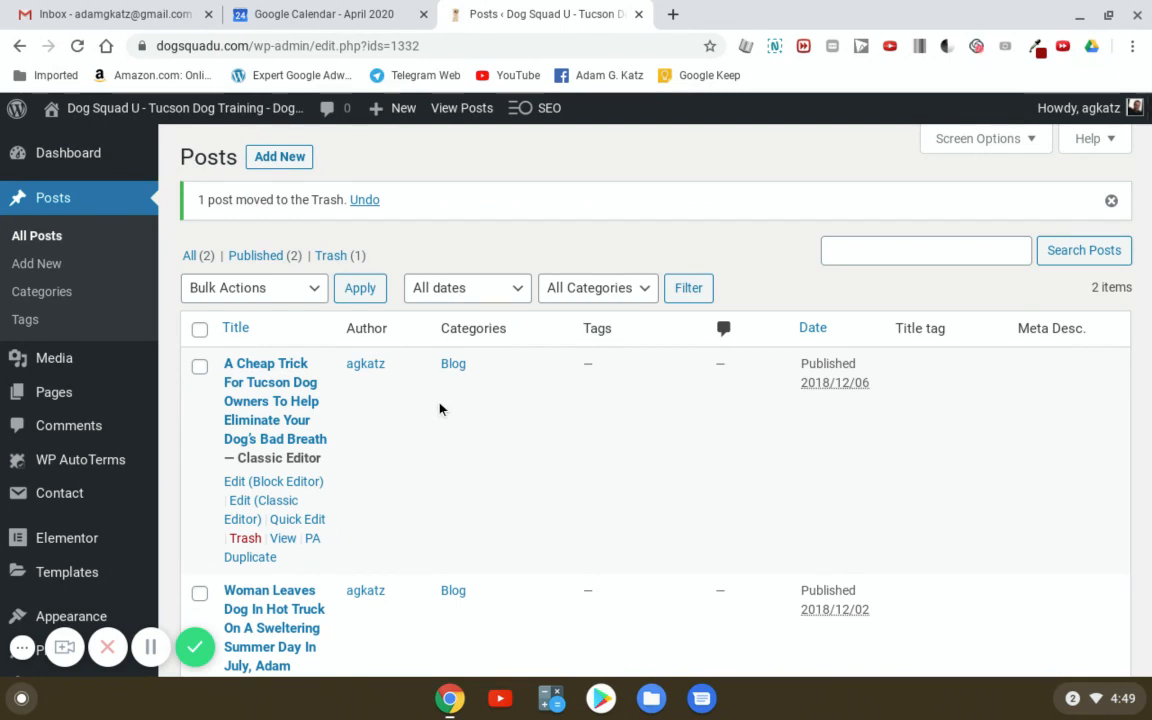
click(47, 265)
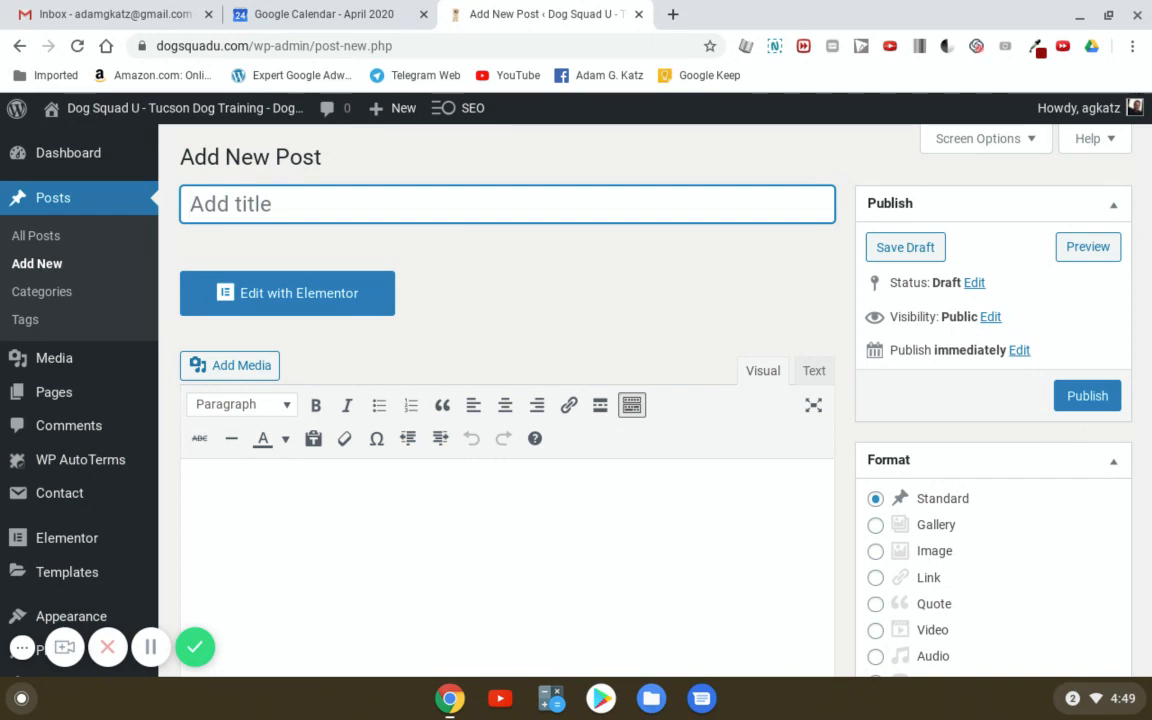
text(Tucson)
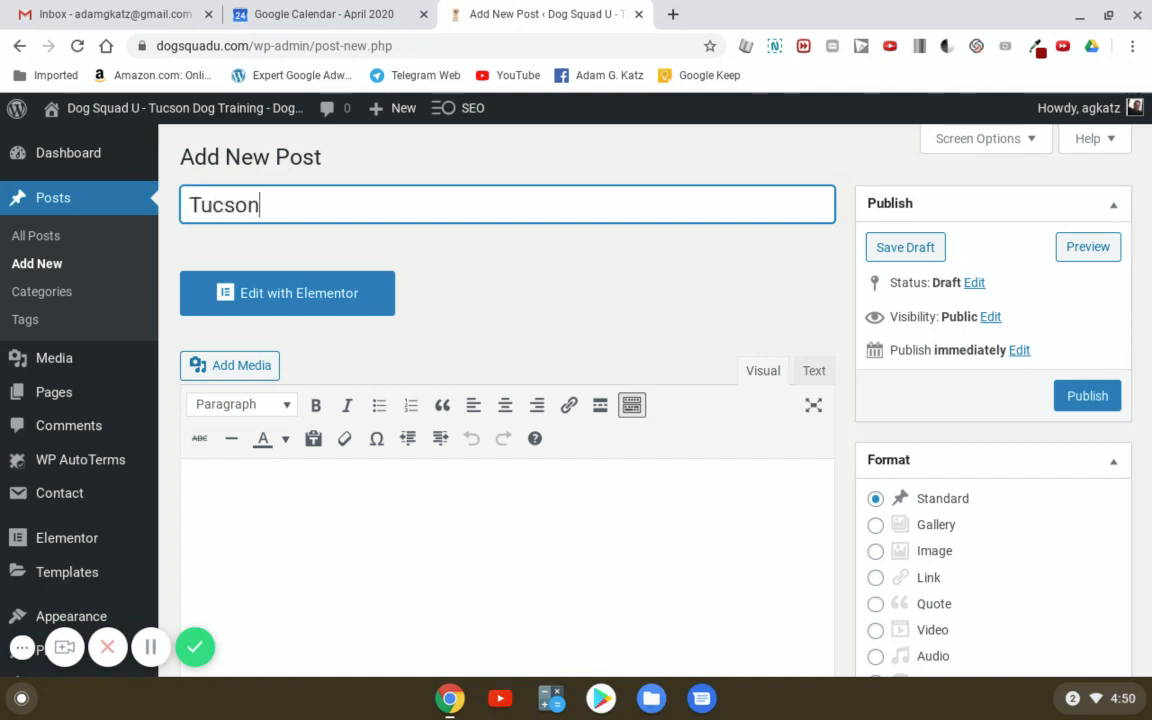
text( Dog Trai)
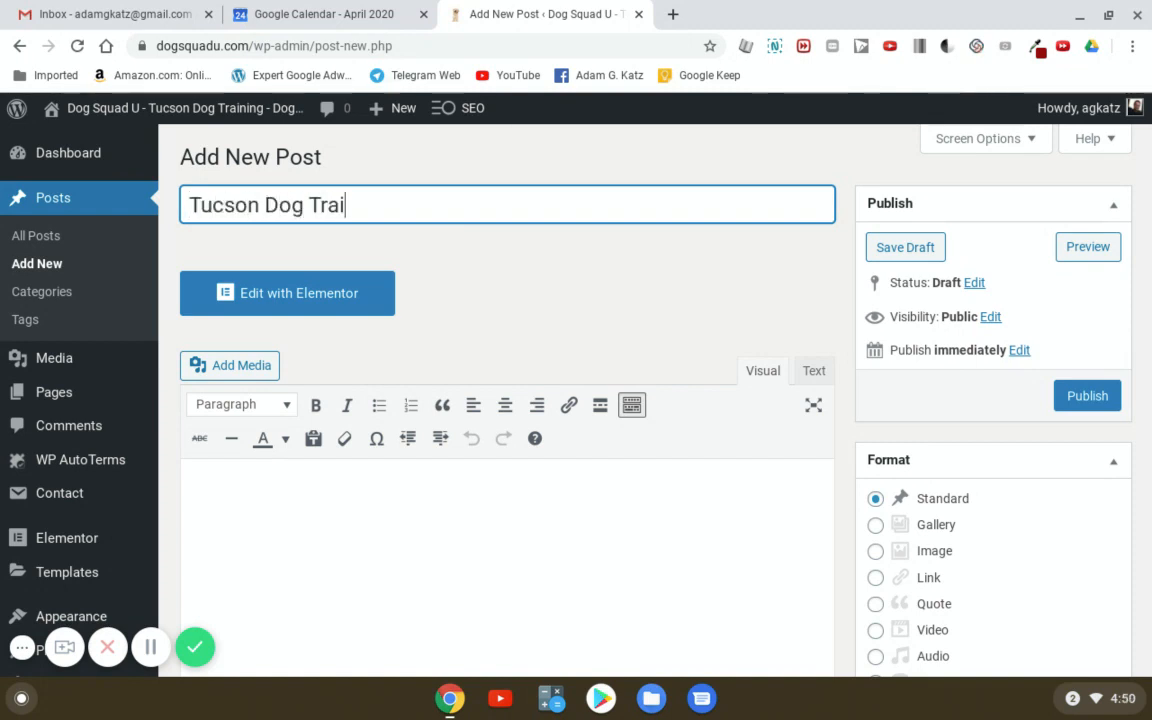
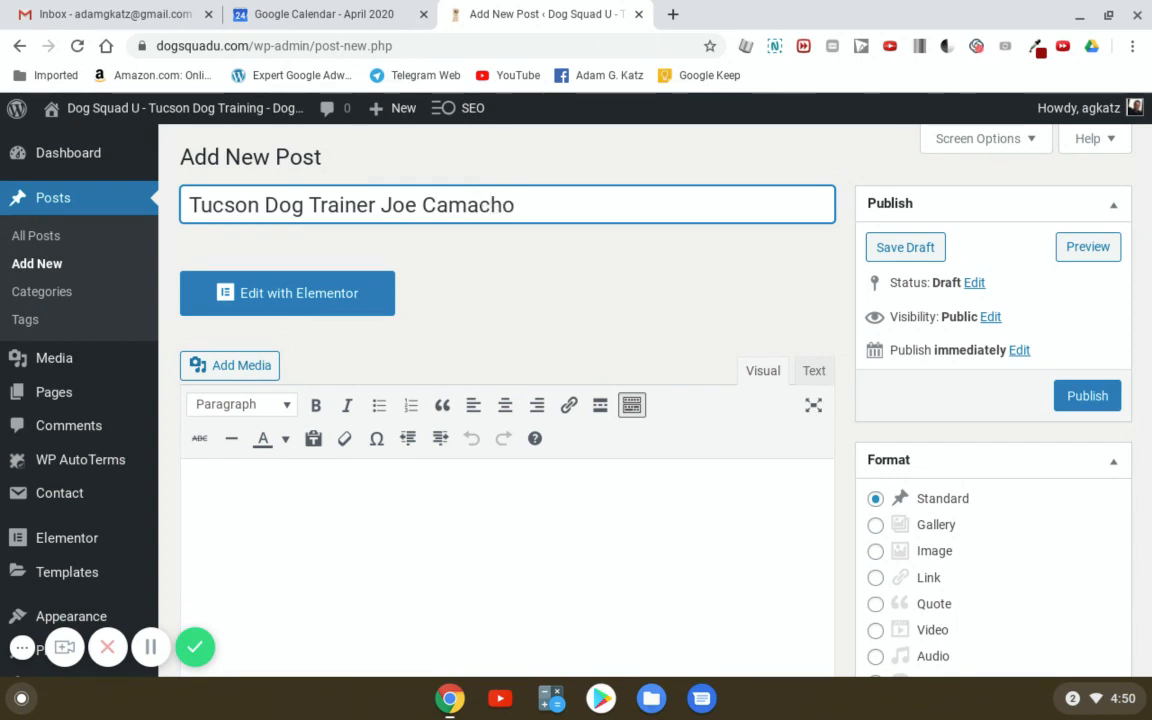
text( Wins Big Competition)
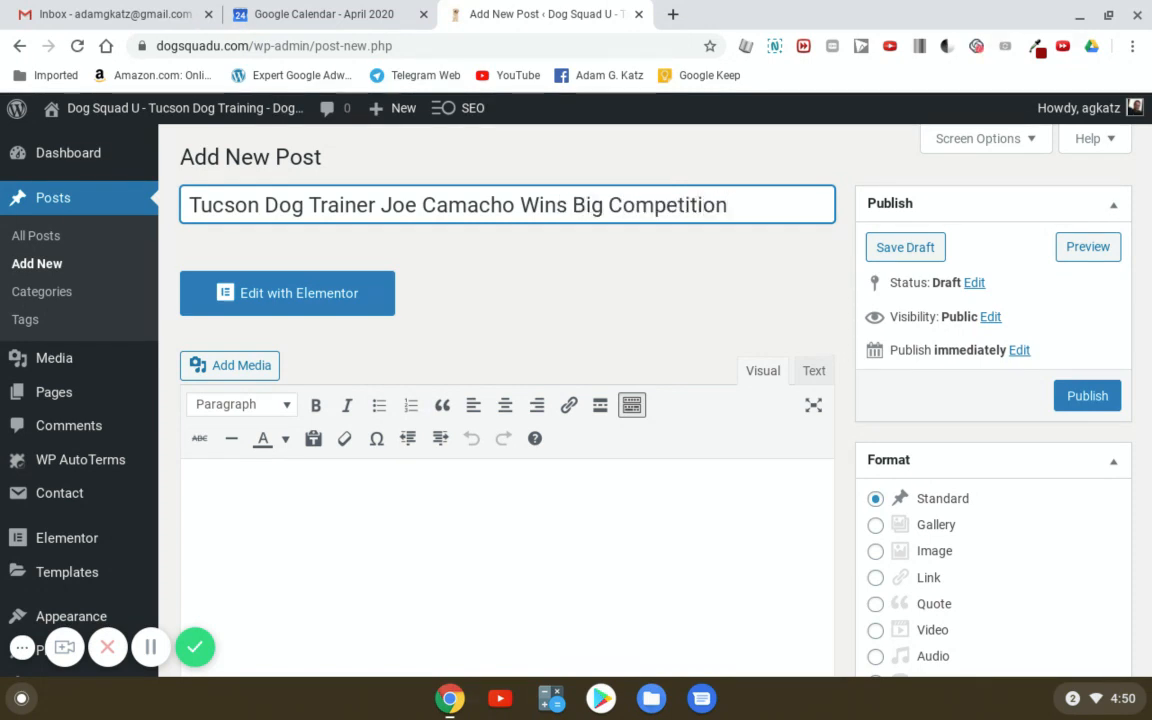
click(511, 508)
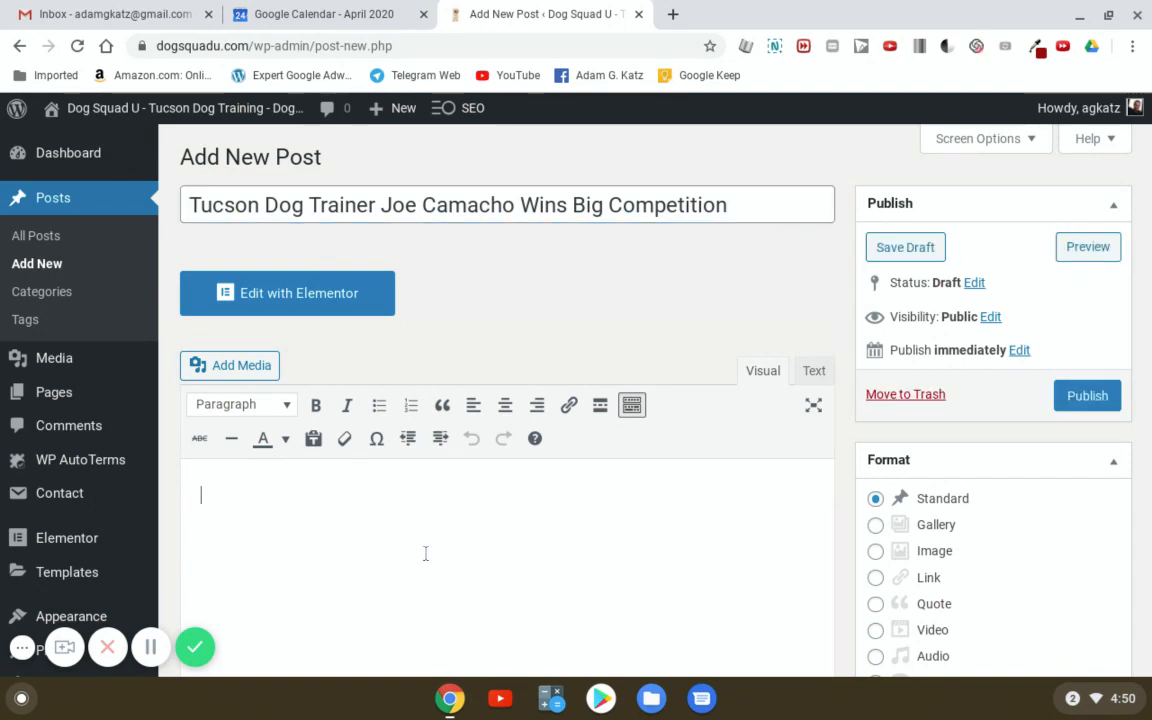
scroll(456, 541, down, 1)
scroll(468, 535, up, 1)
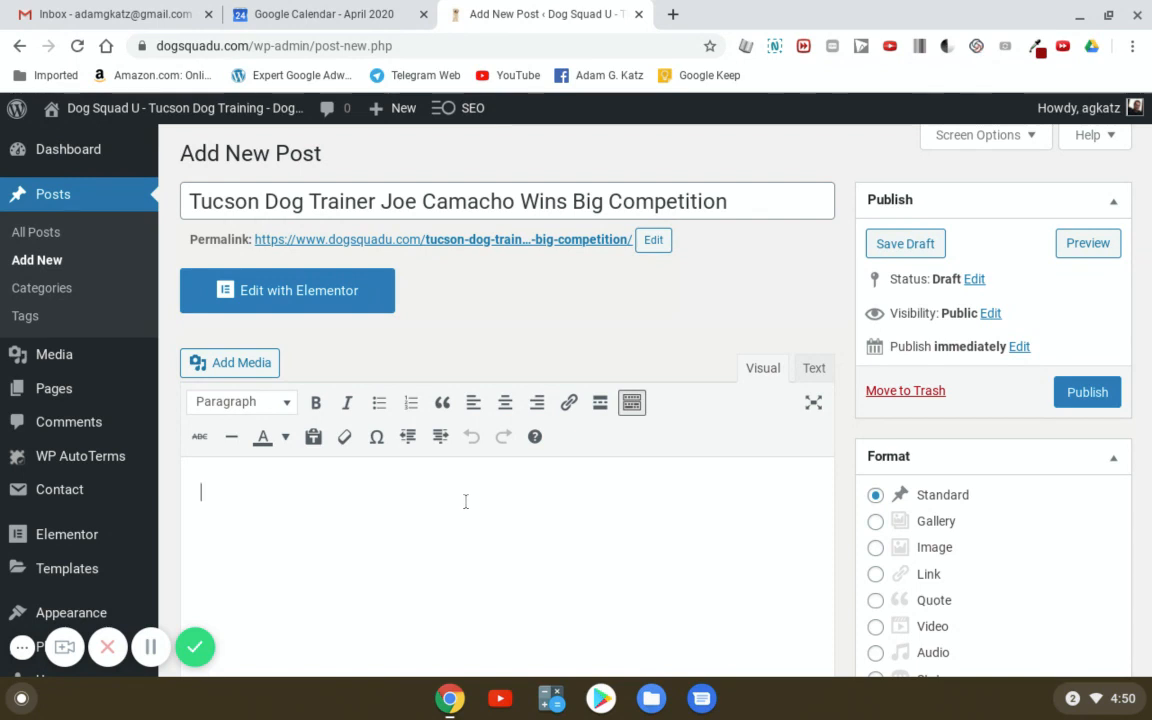
- Type 'The quick brown fox jumped over the lazy dog.' in the post body
text(The quick br)
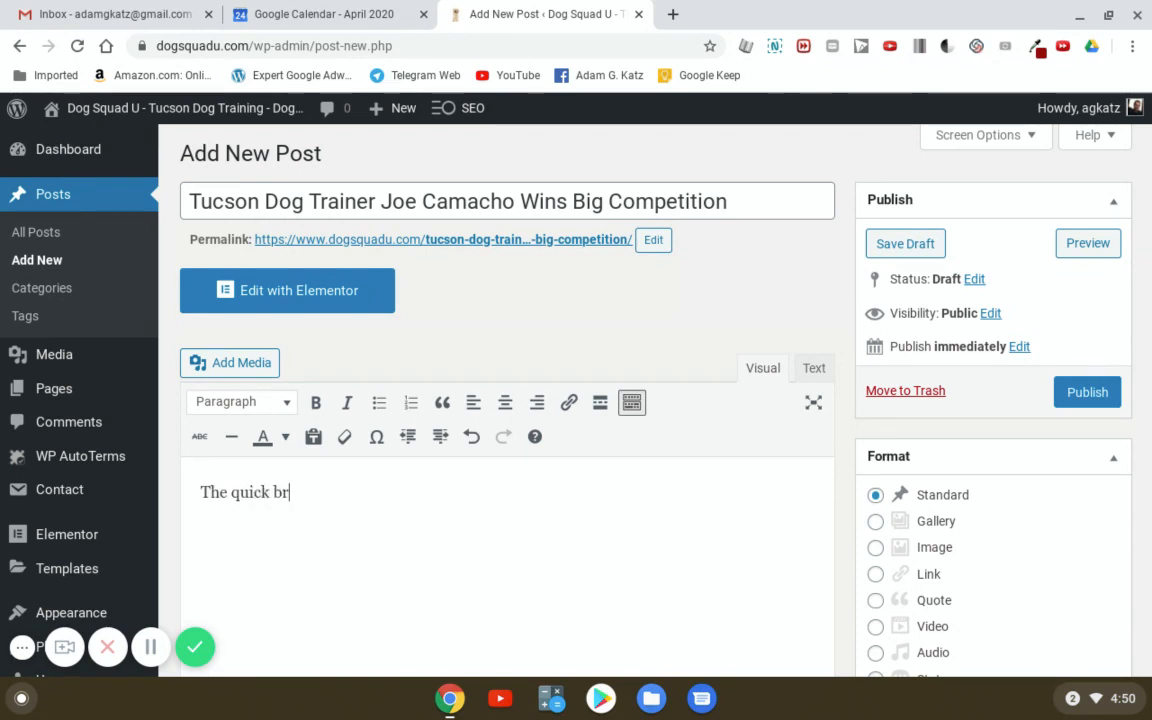
text(own fox jumped)
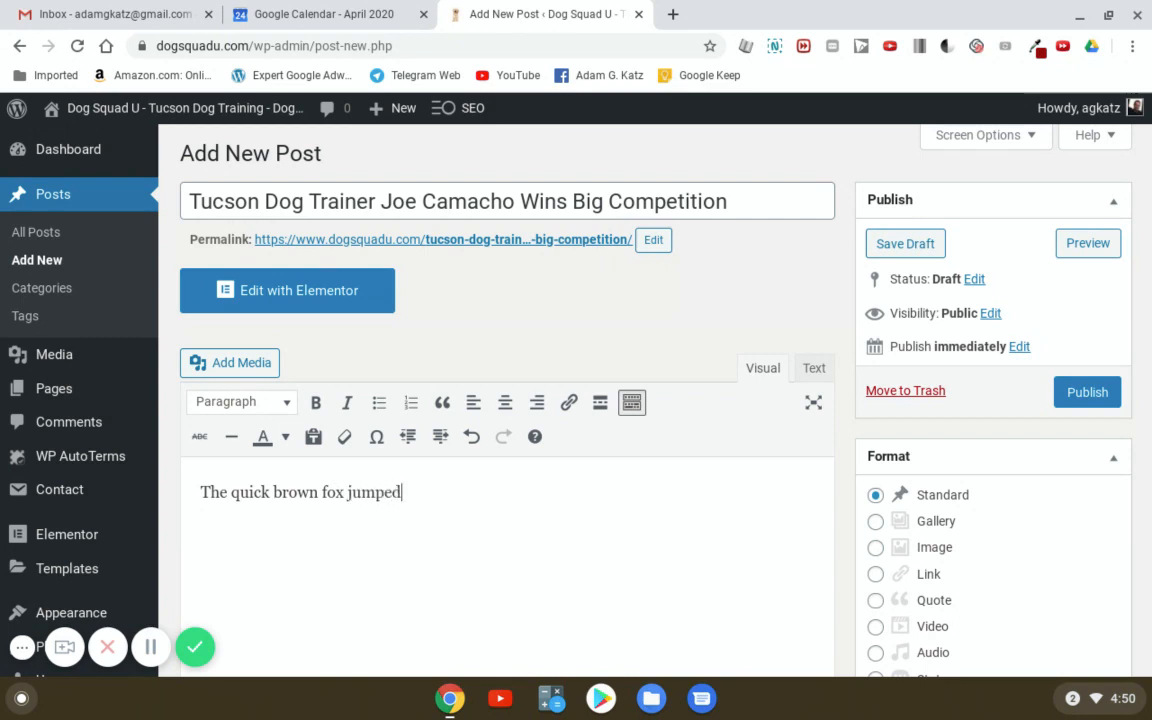
text( over the lazy dog.)
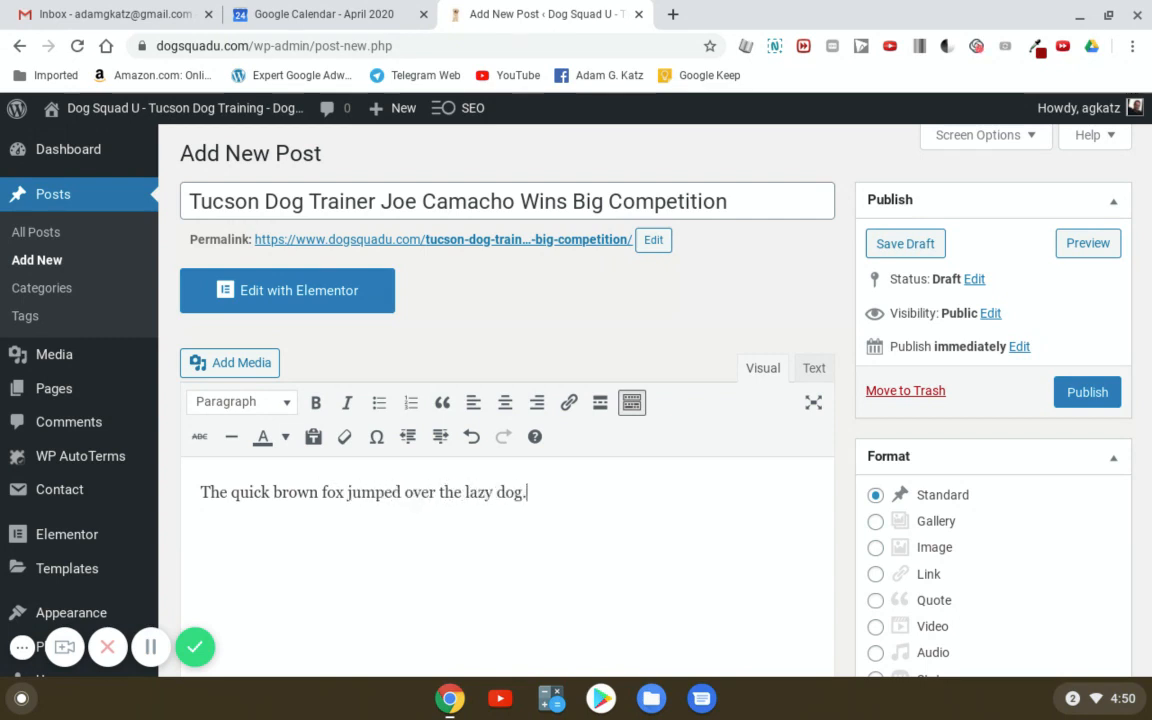
- Duplicate the sentence with paste so the body holds four copies separated by empty paragraphs
drag(564, 499, 117, 489)
key(ctrl+c)
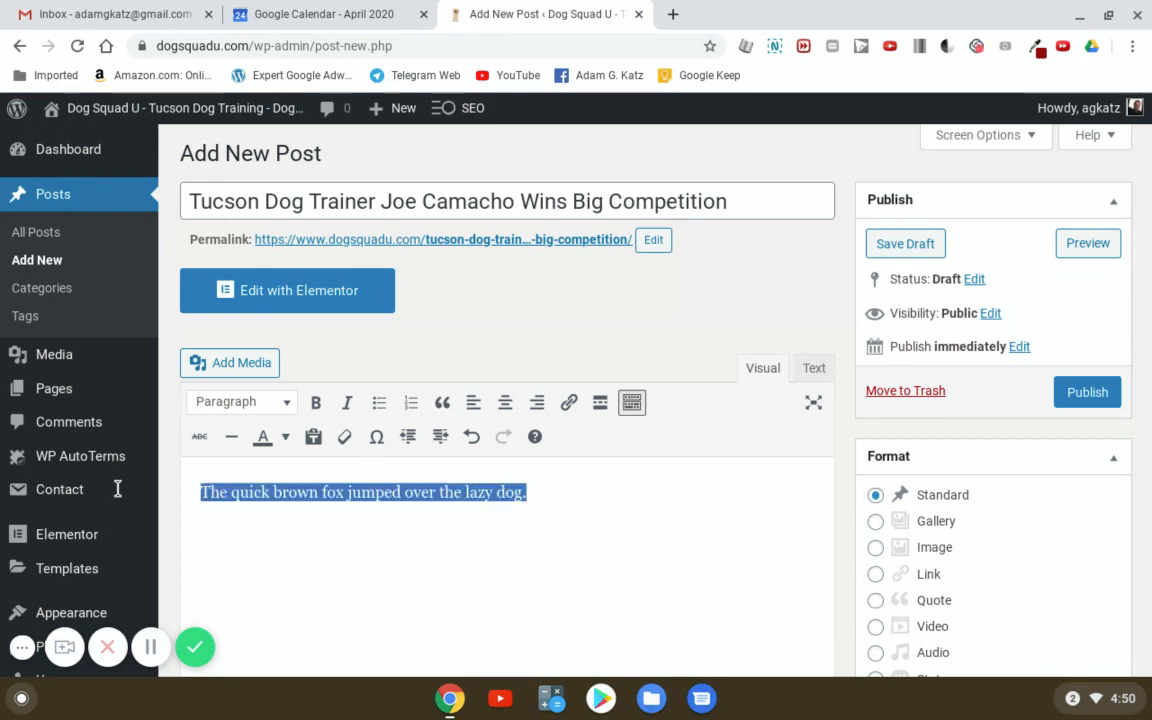
click(586, 492)
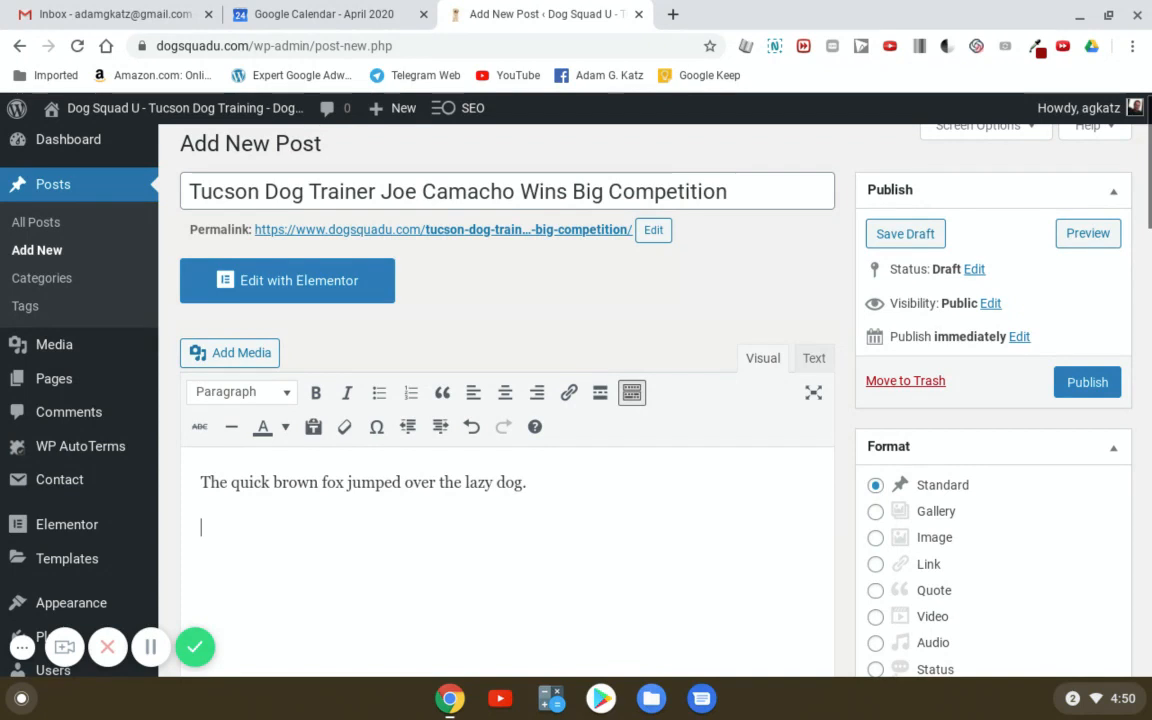
key(ctrl+v)
key(ctrl+v)
key(Return)
key(Return)
key(ctrl+v)
key(Return)
key(Return)
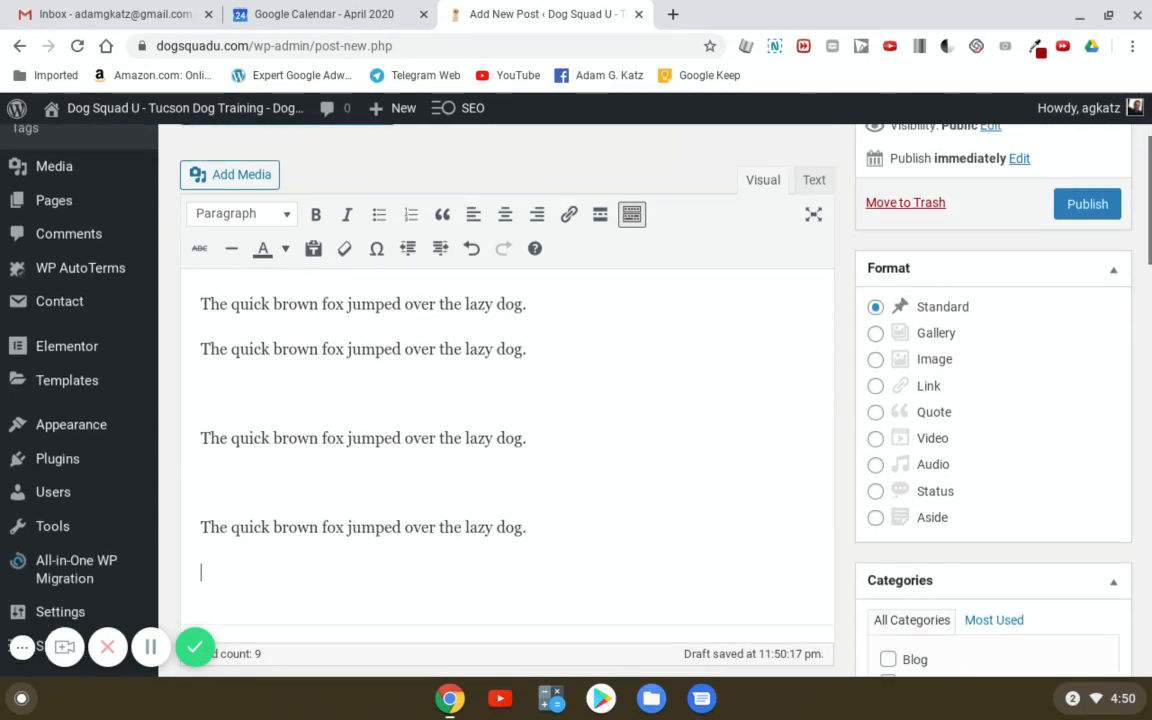
key(ctrl+v)
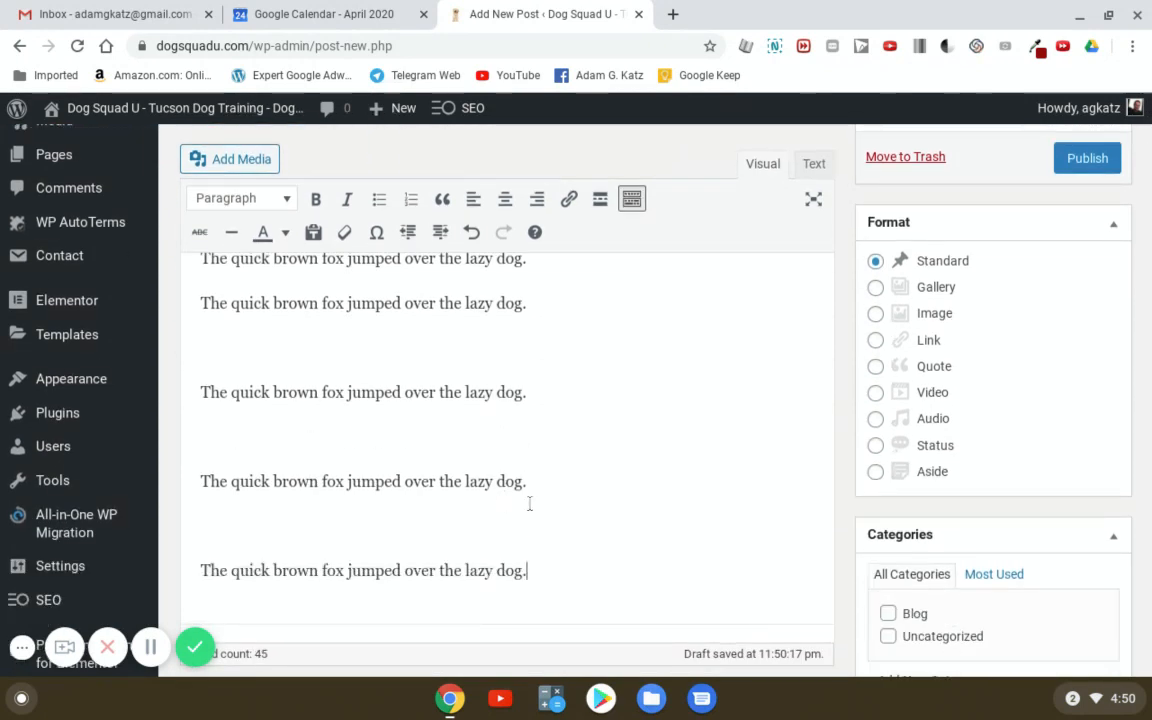
scroll(527, 500, up, 2)
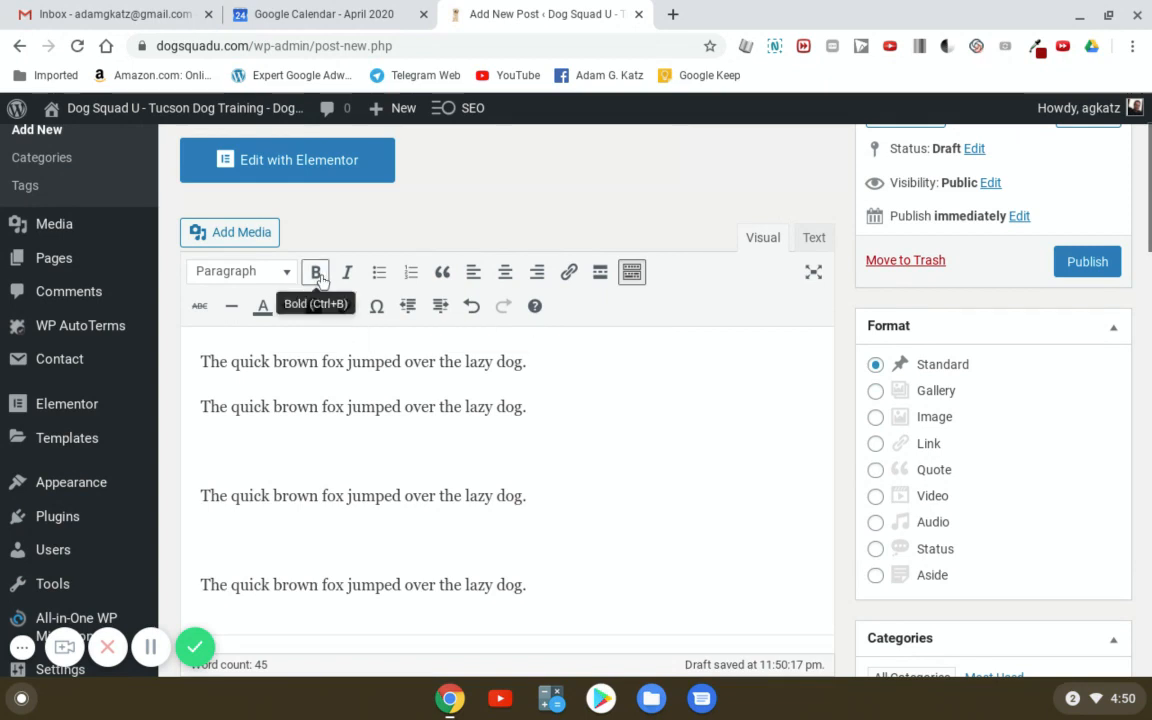
- Bold 'quick brown' in the second line and italicize 'jumped' in the first
drag(232, 410, 317, 408)
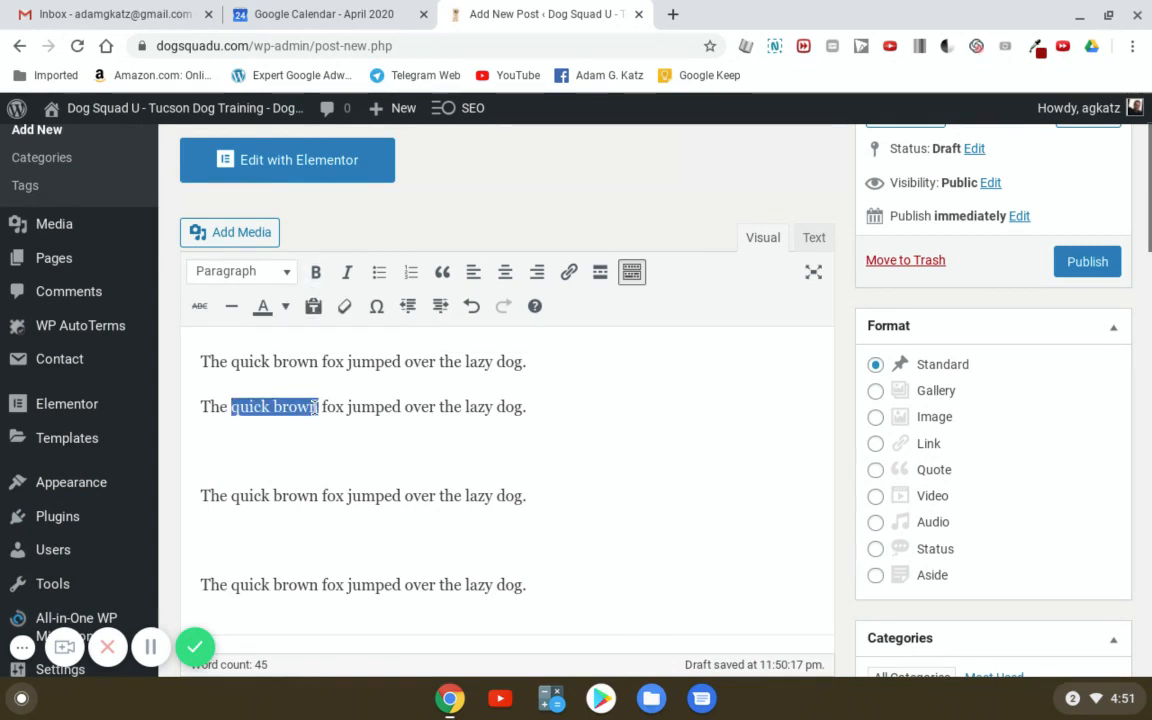
click(315, 272)
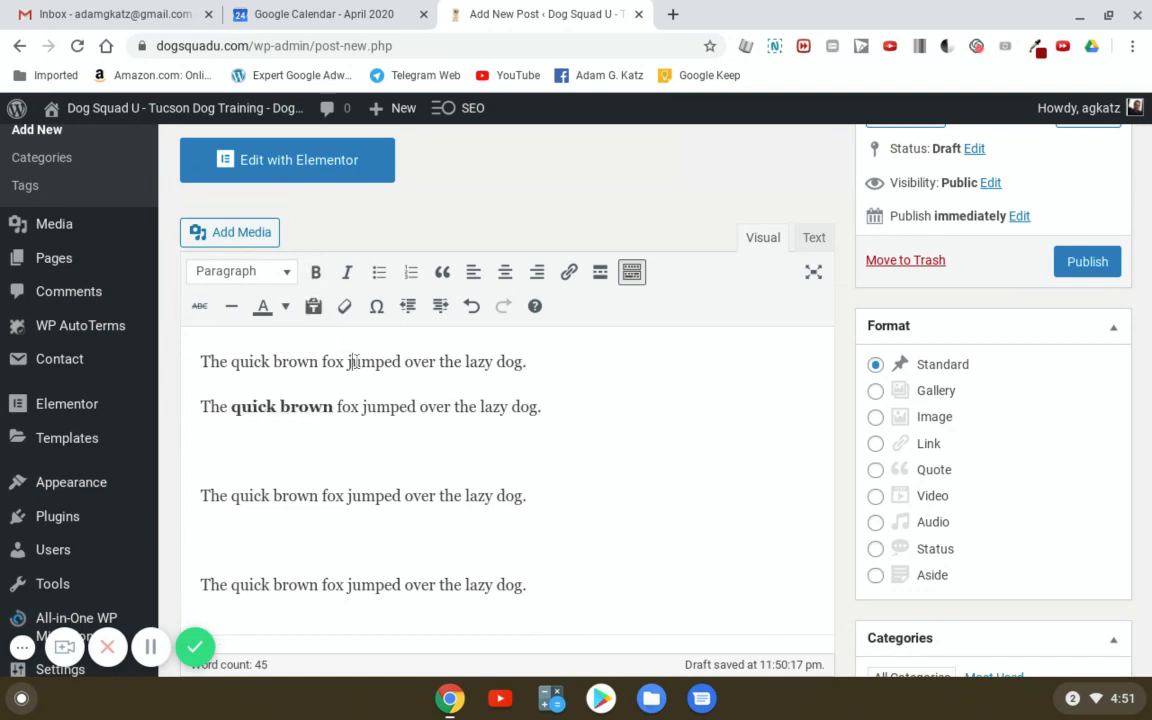
double_click(352, 362)
click(344, 275)
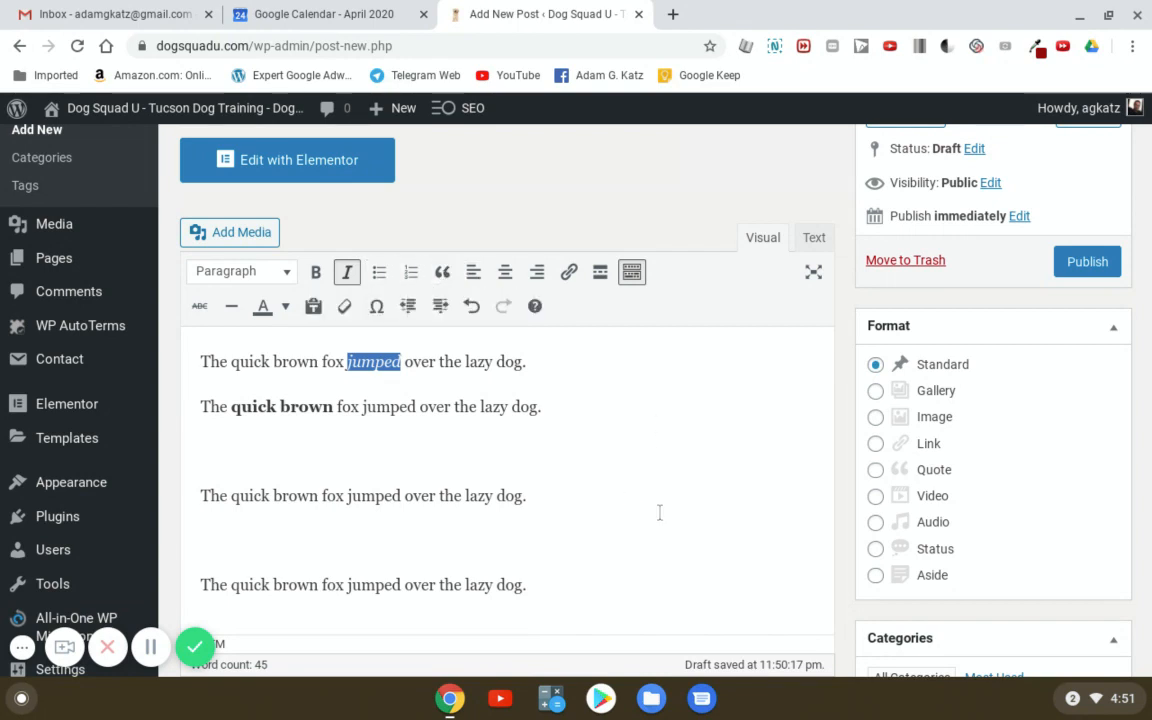
scroll(661, 512, down, 2)
scroll(651, 527, up, 3)
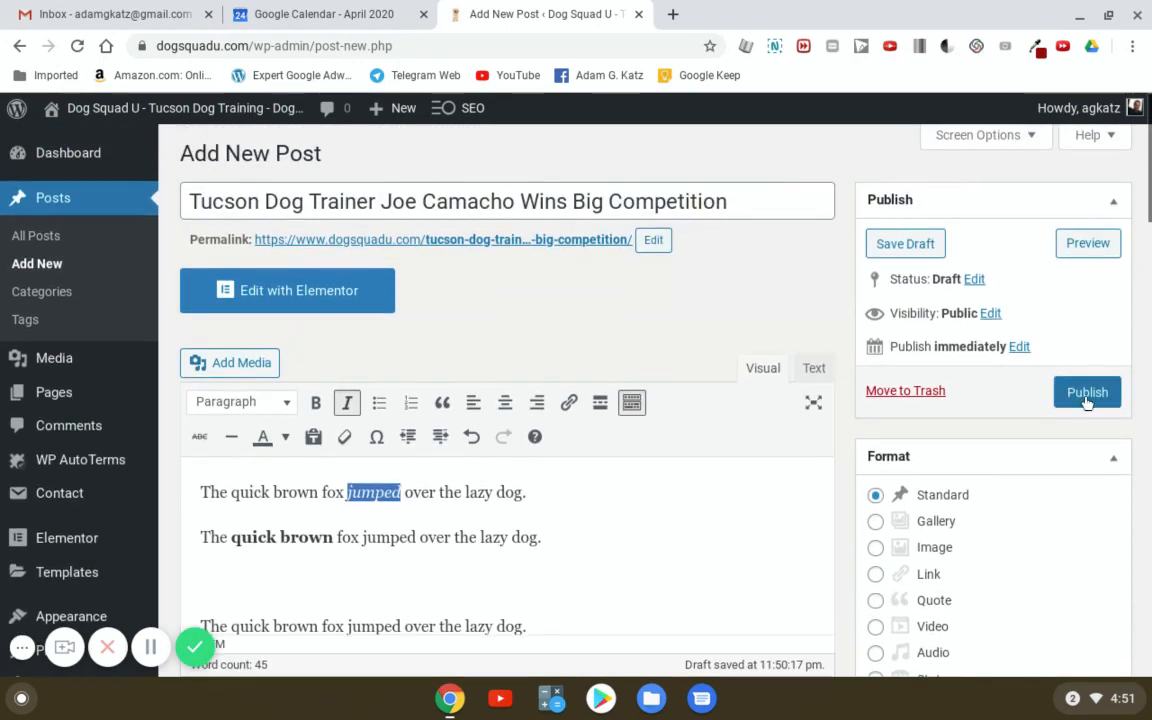
- Publish the post and view it live on the site
click(1092, 398)
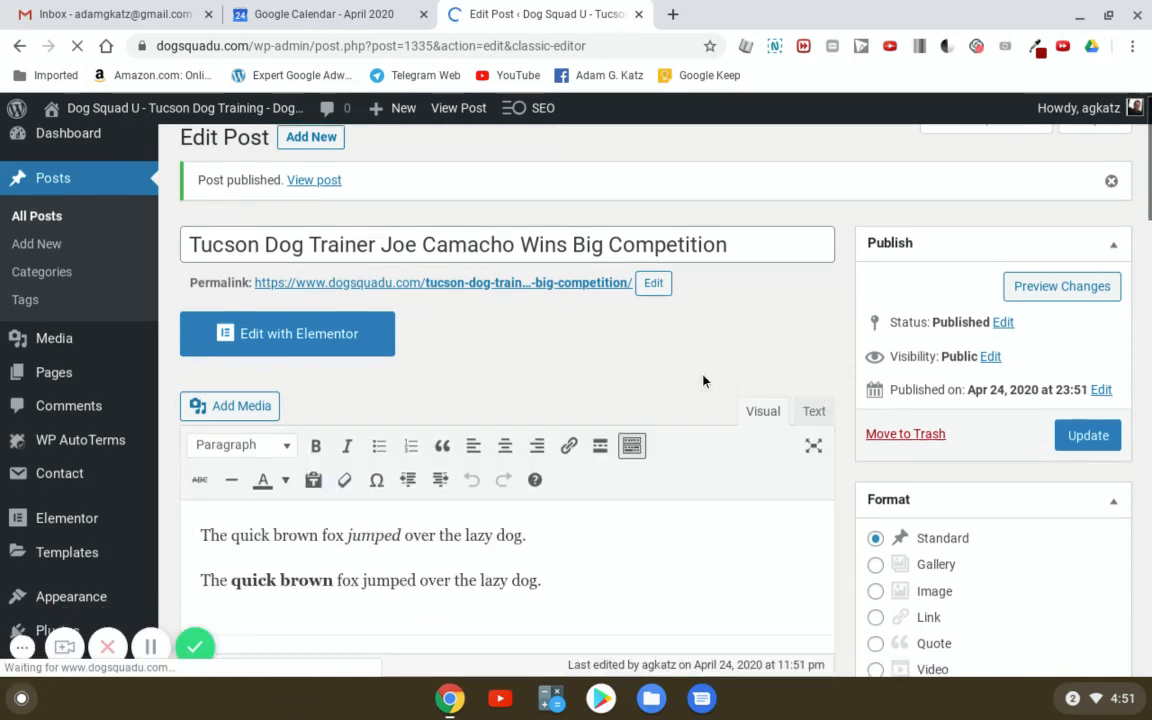
click(314, 200)
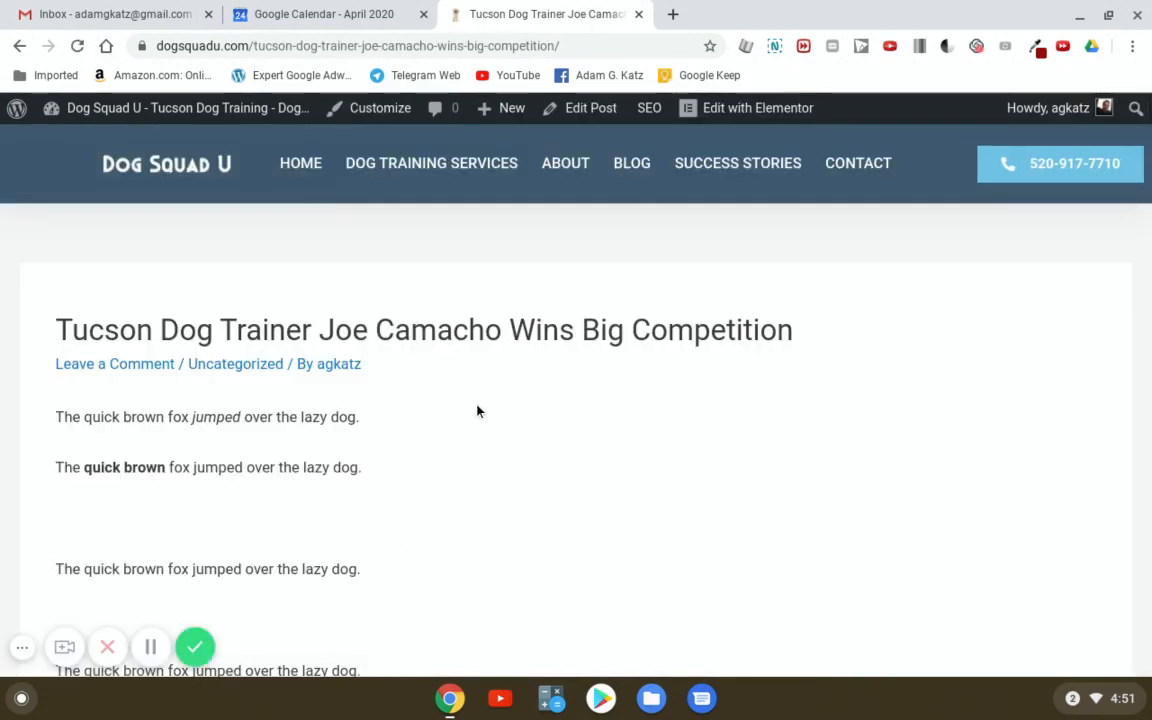
scroll(465, 455, down, 2)
scroll(465, 455, up, 2)
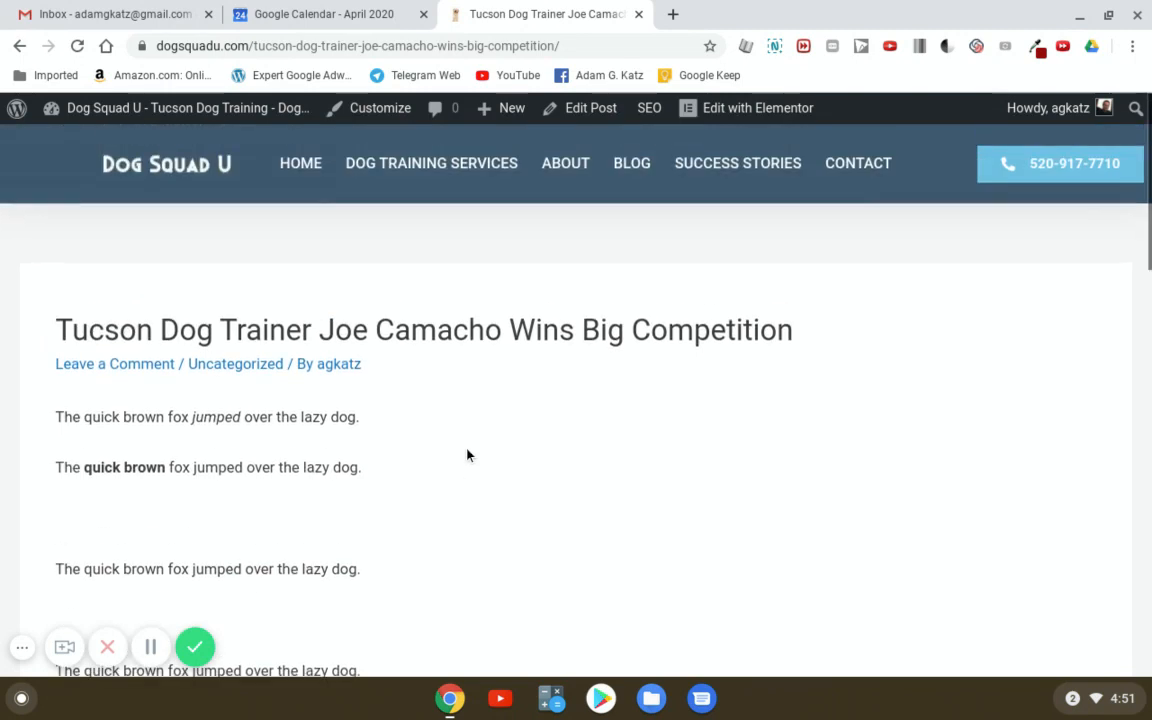
click(646, 165)
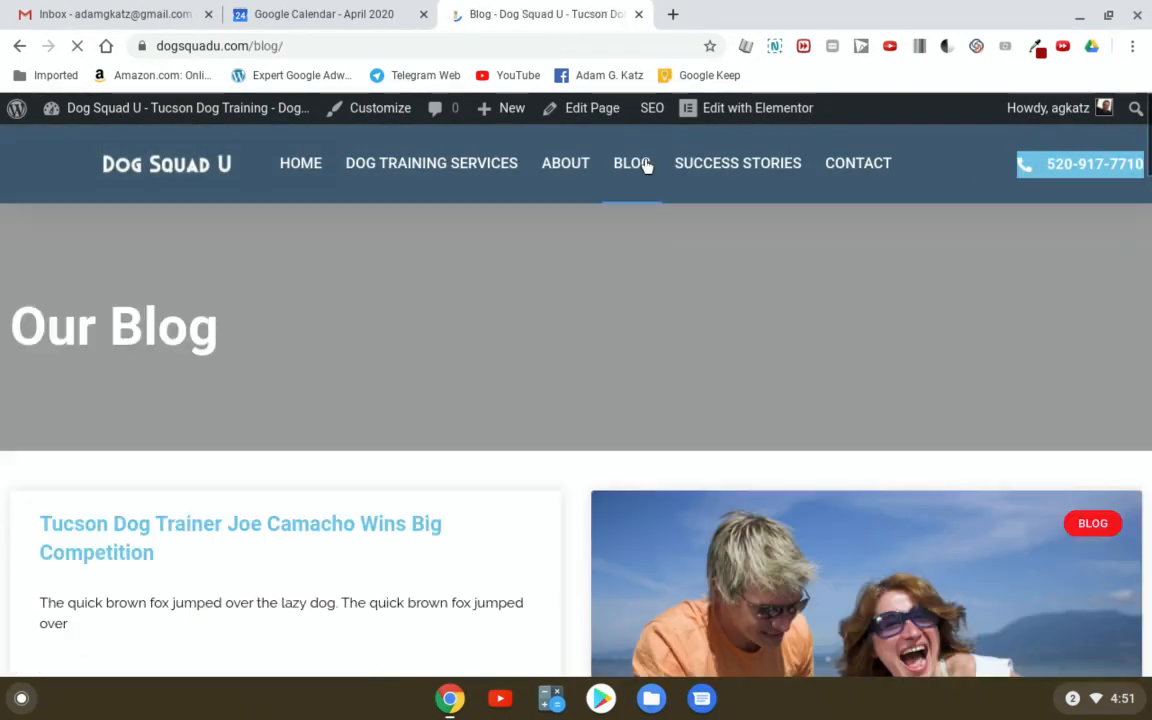
scroll(550, 301, down, 3)
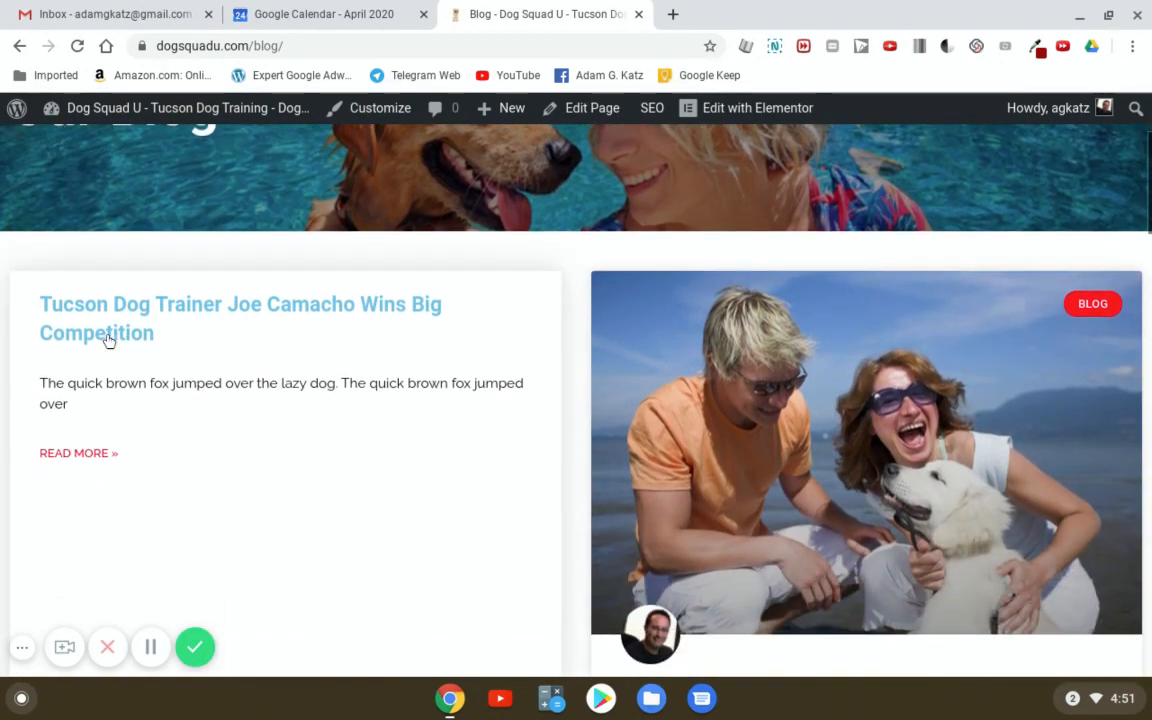
scroll(367, 393, down, 8)
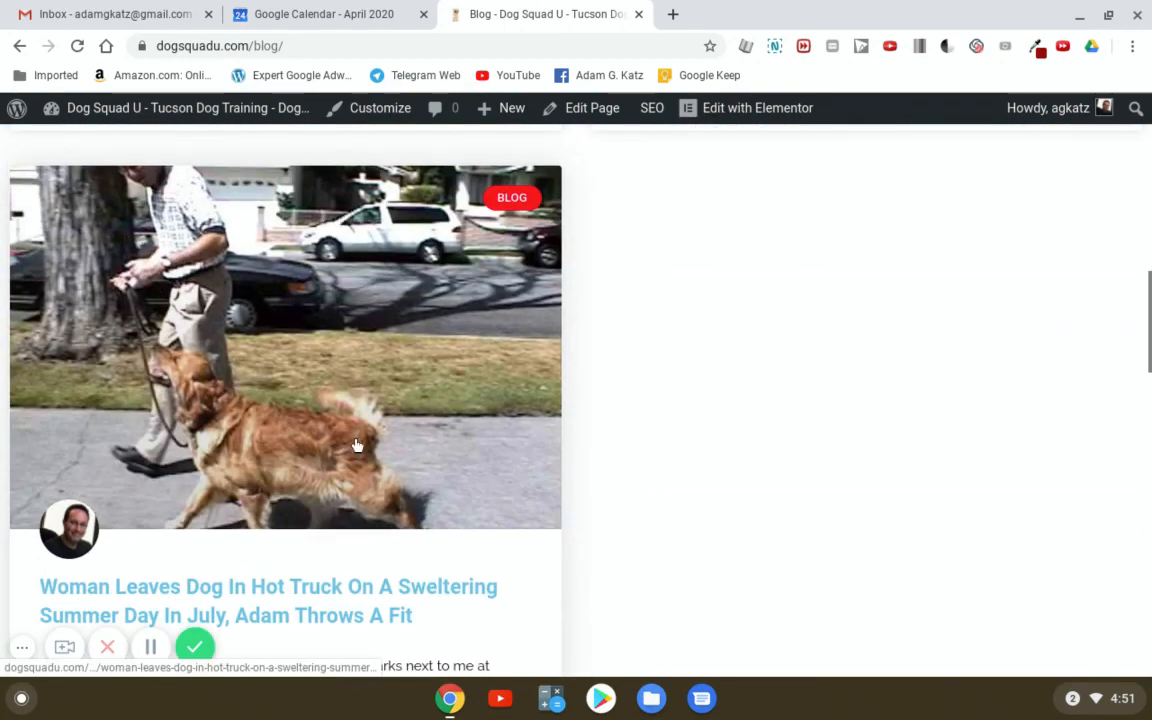
scroll(650, 415, down, 2)
scroll(681, 401, up, 10)
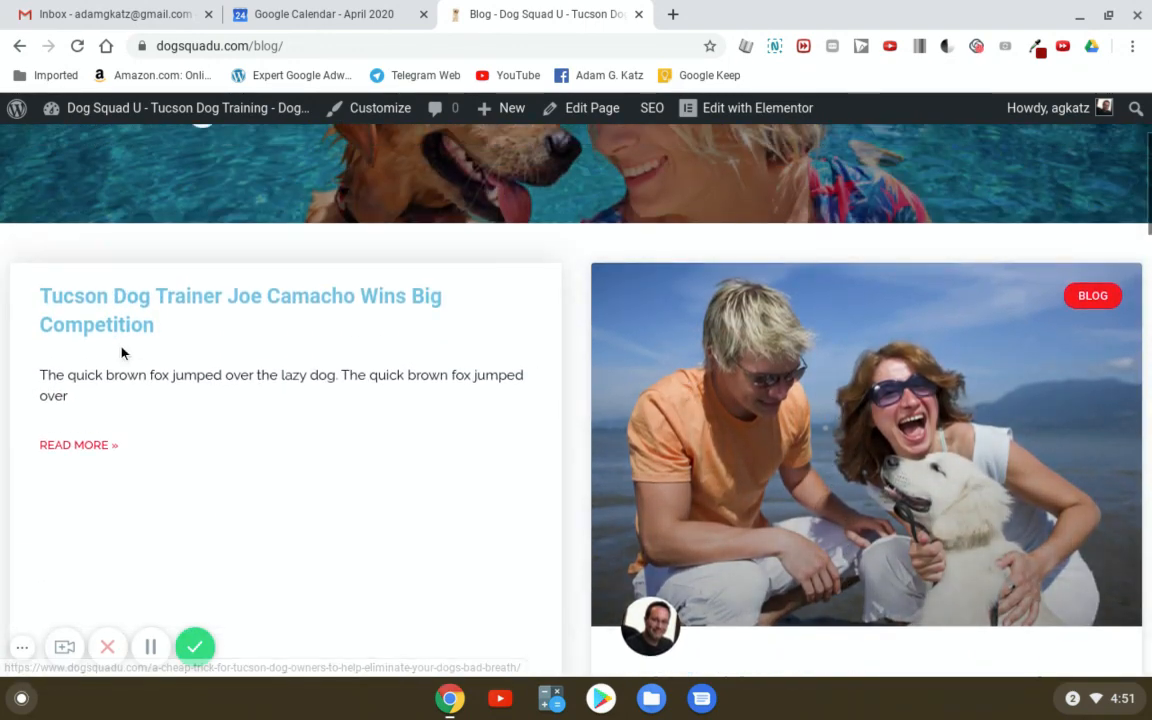
click(104, 324)
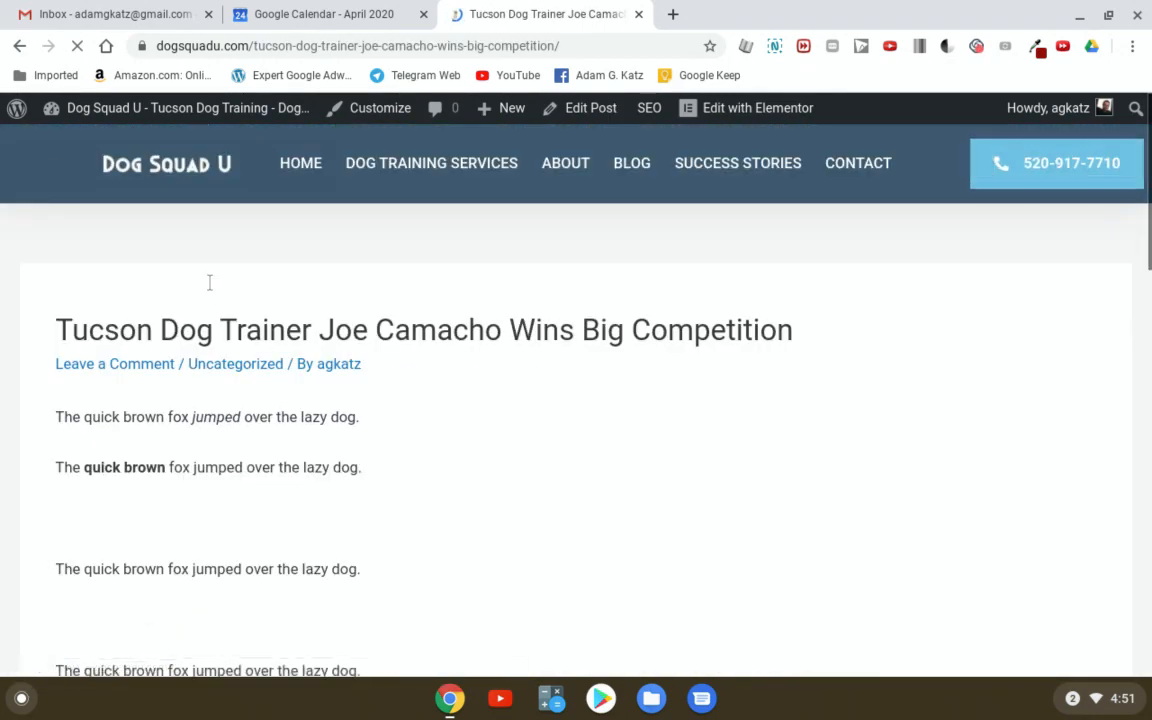
click(30, 24)
click(530, 14)
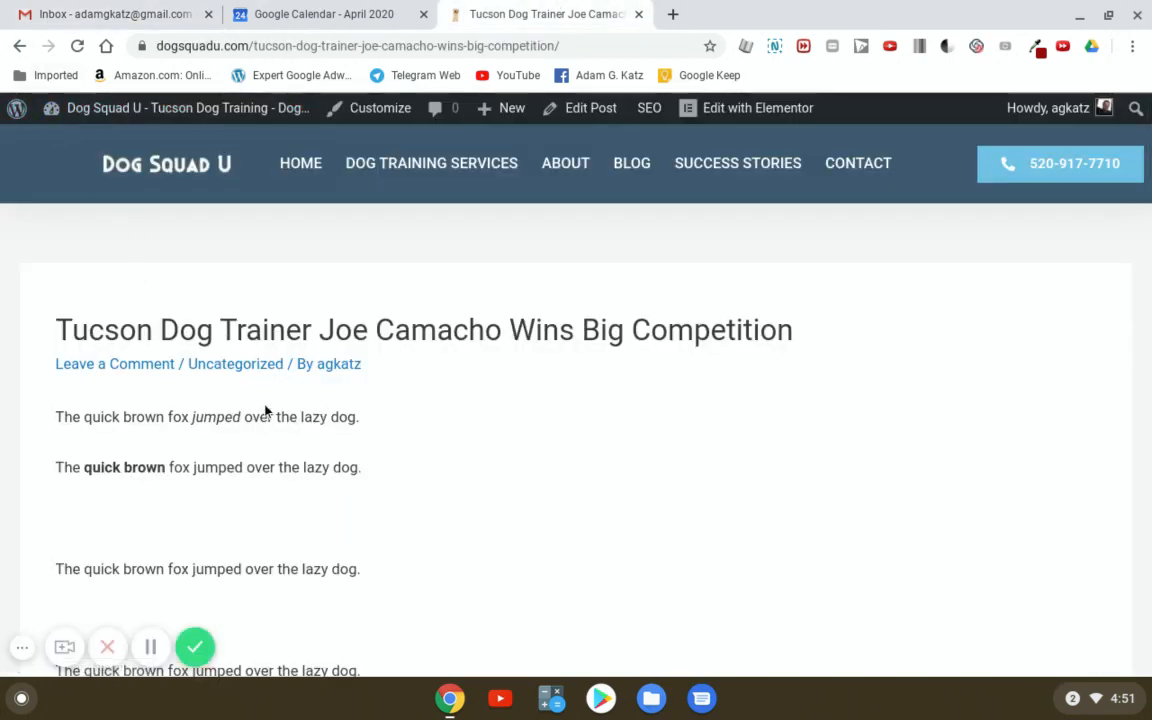
click(19, 50)
- Reopen the post in the editor and open the Set featured image dialog
click(586, 116)
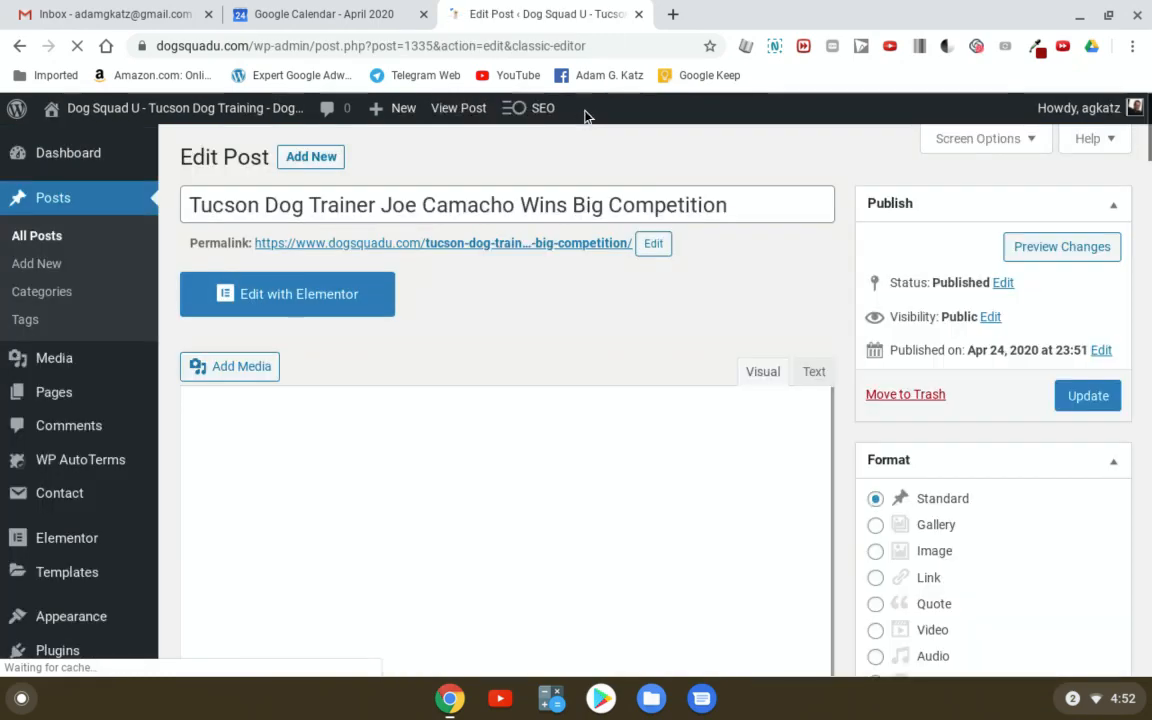
scroll(1100, 360, down, 3)
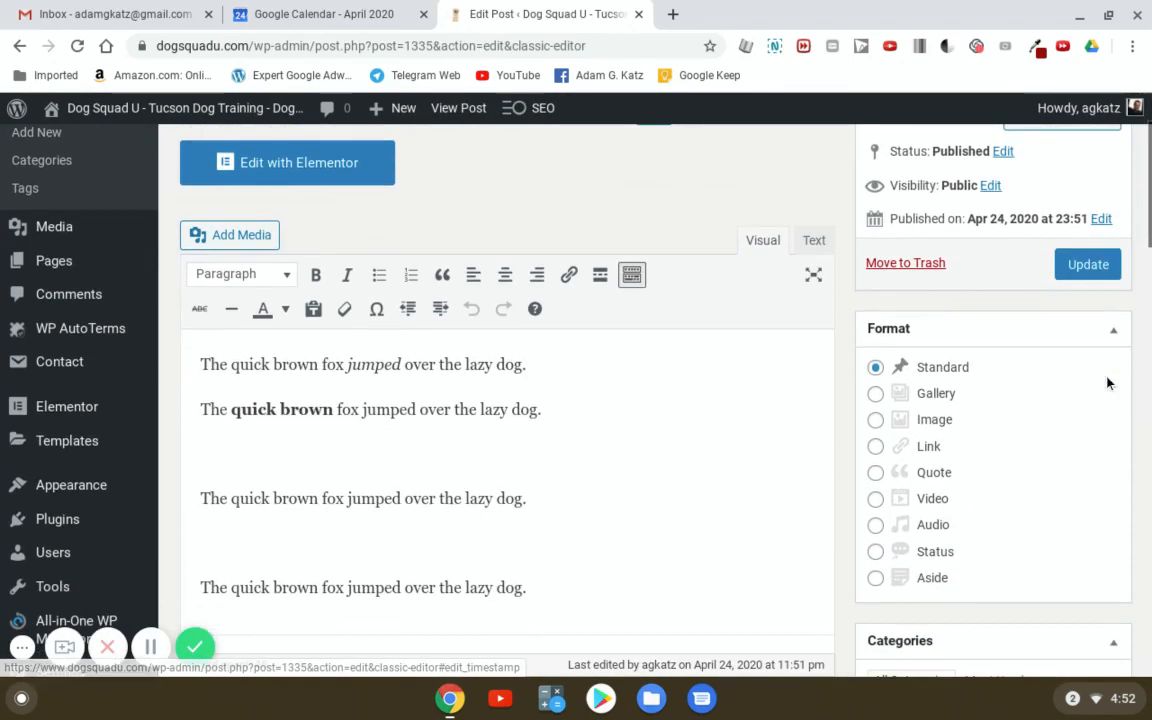
scroll(1106, 417, down, 10)
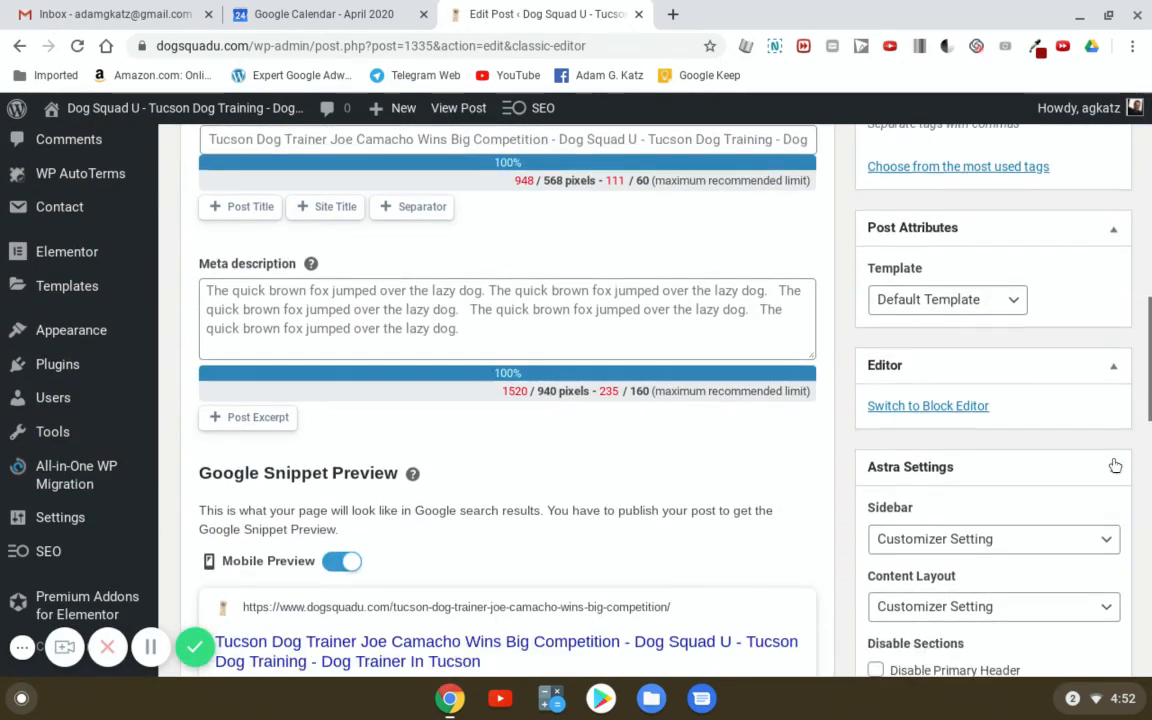
scroll(1114, 467, down, 5)
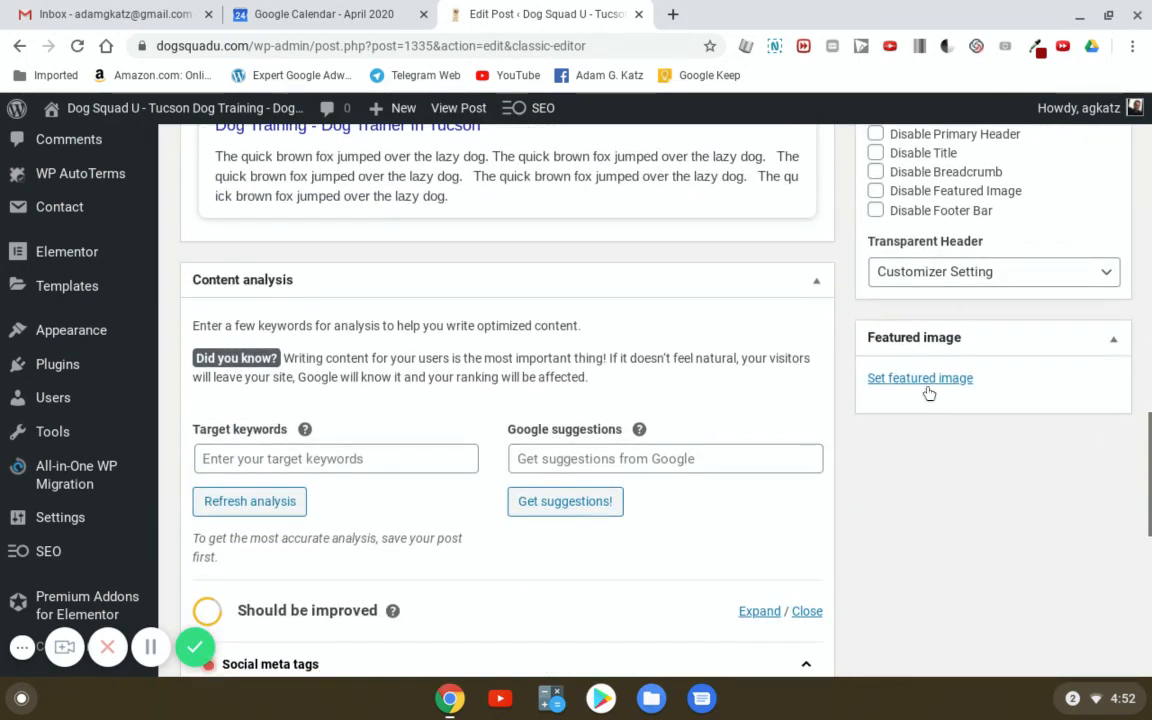
click(920, 379)
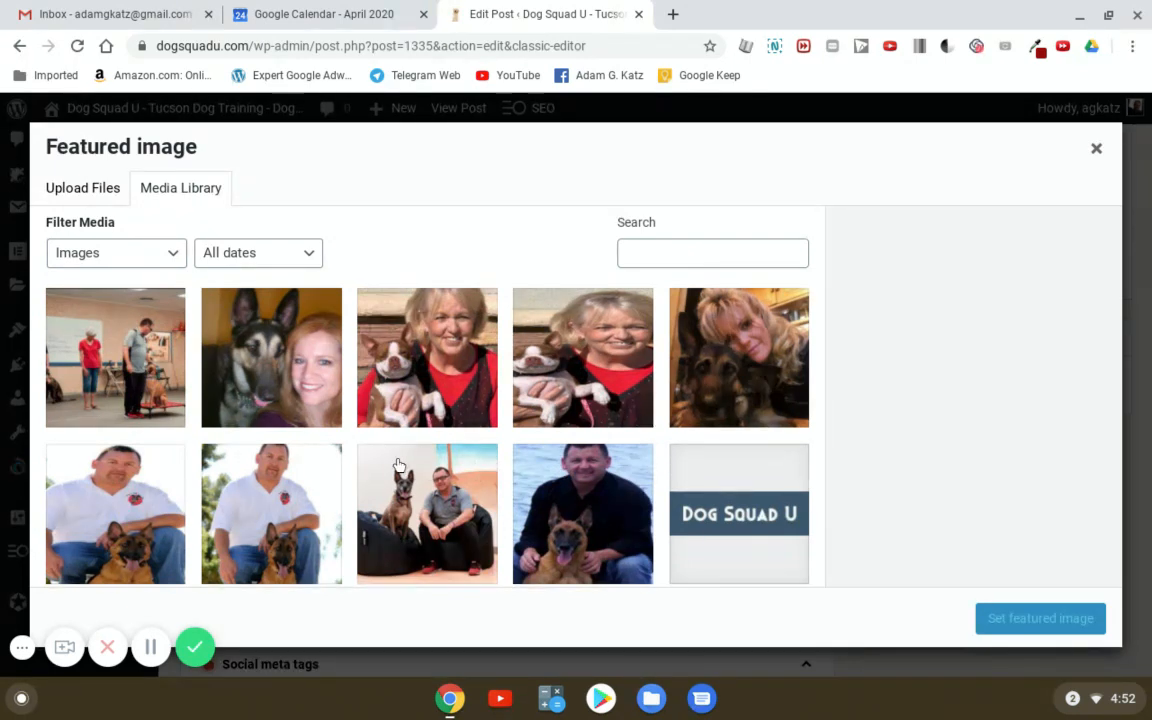
- Try uploading a new image, then cancel the file picker
click(77, 192)
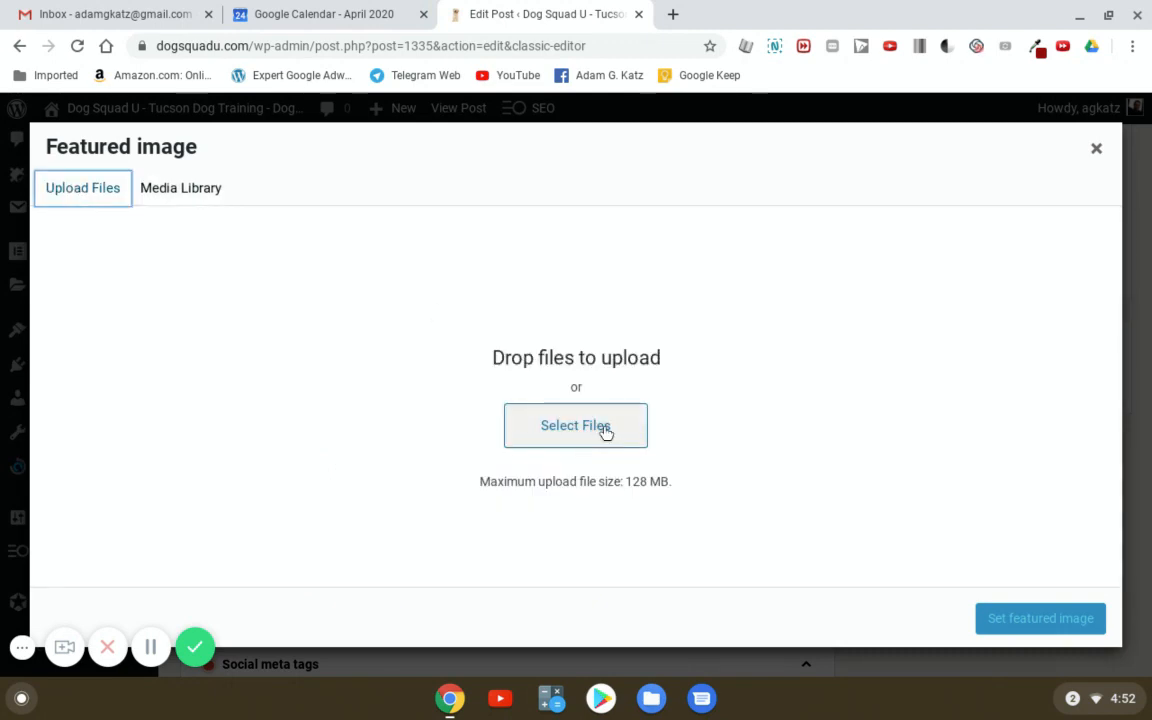
click(575, 426)
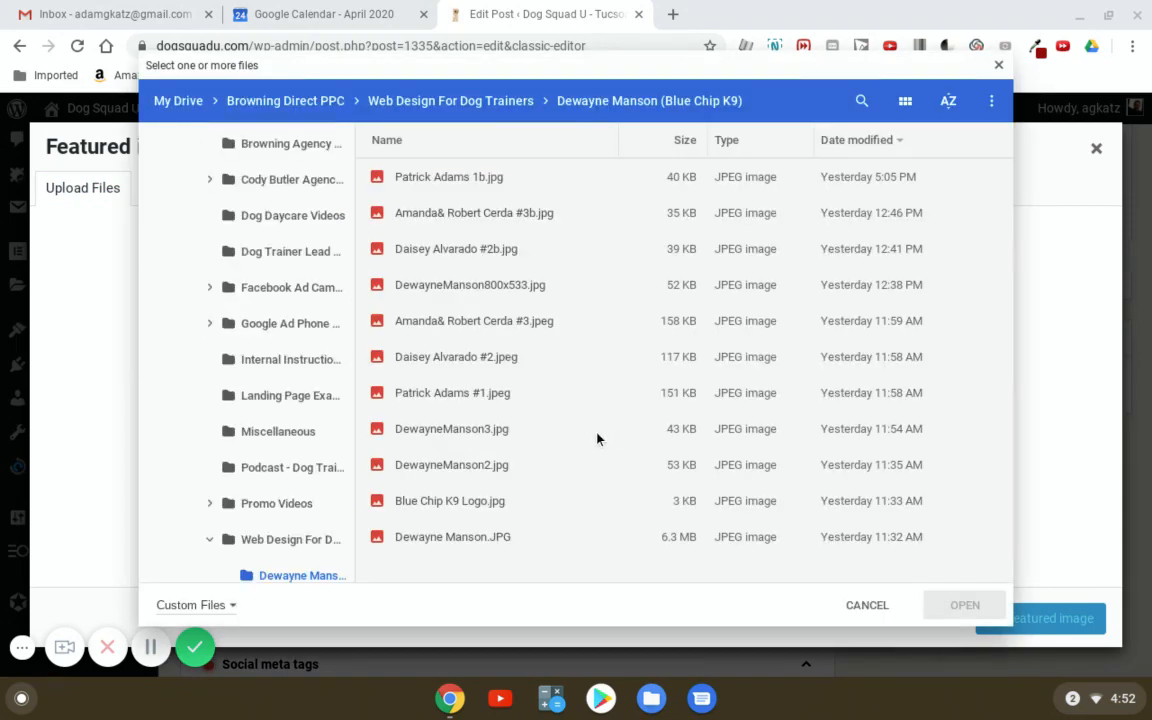
click(866, 605)
- Choose the woman-with-German-Shepherd photo from the Media Library as the featured image
click(155, 196)
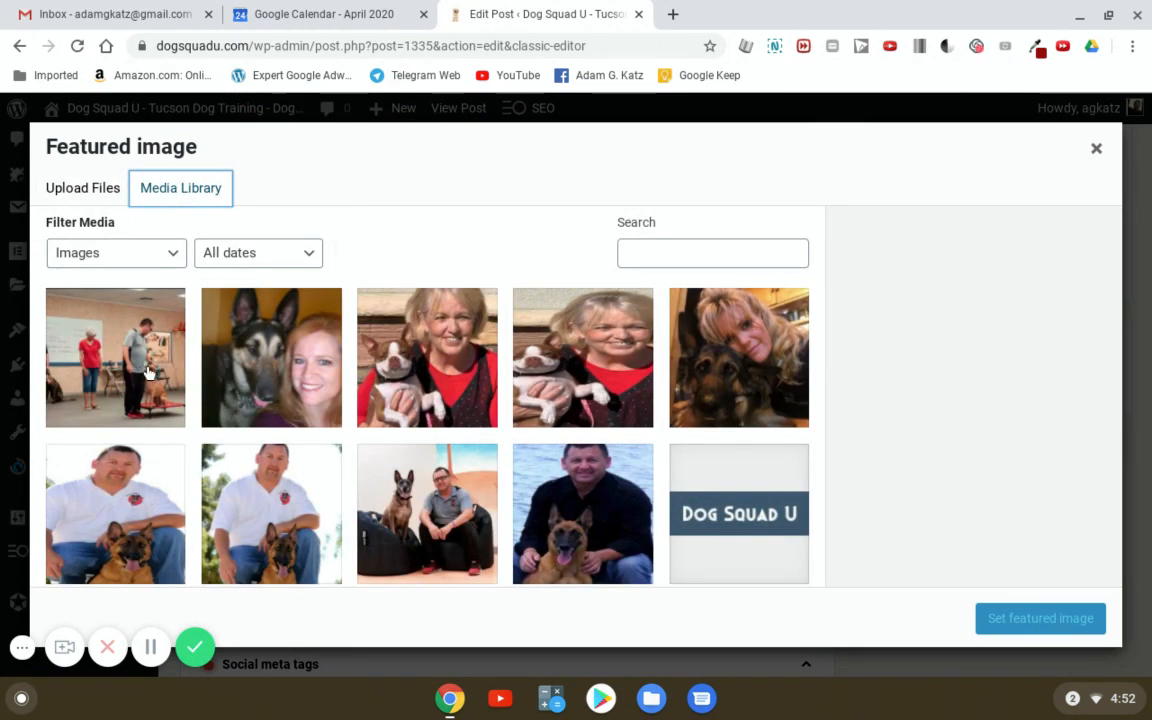
click(762, 363)
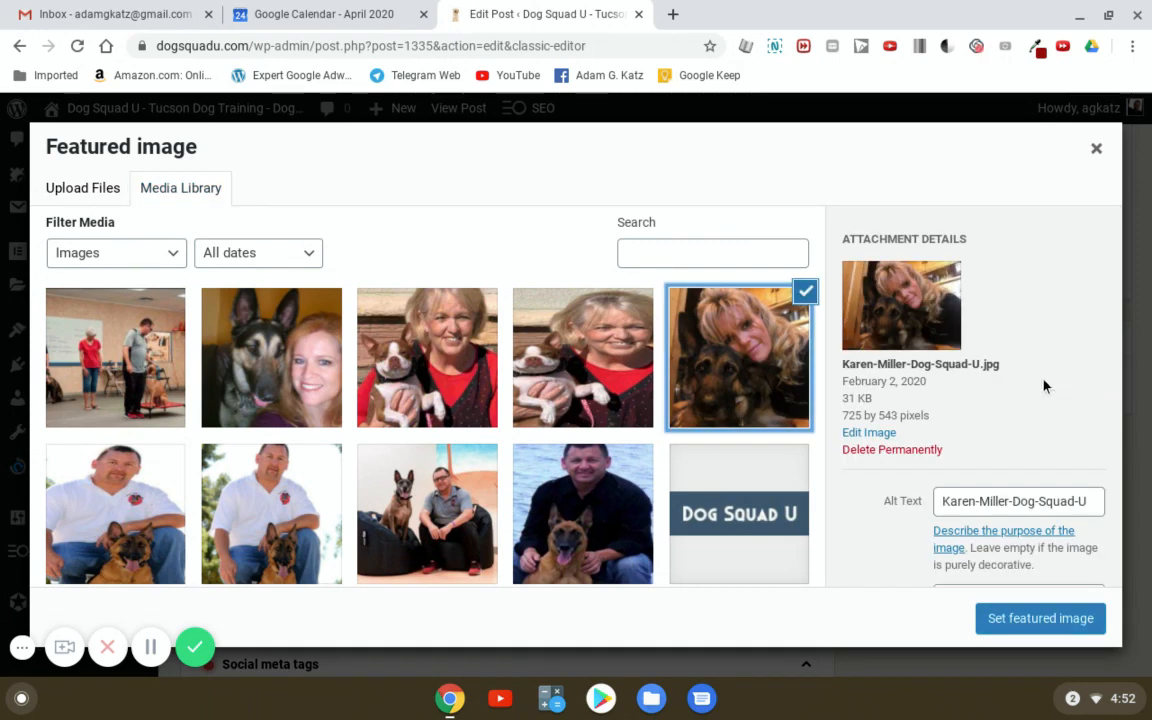
scroll(1043, 386, down, 3)
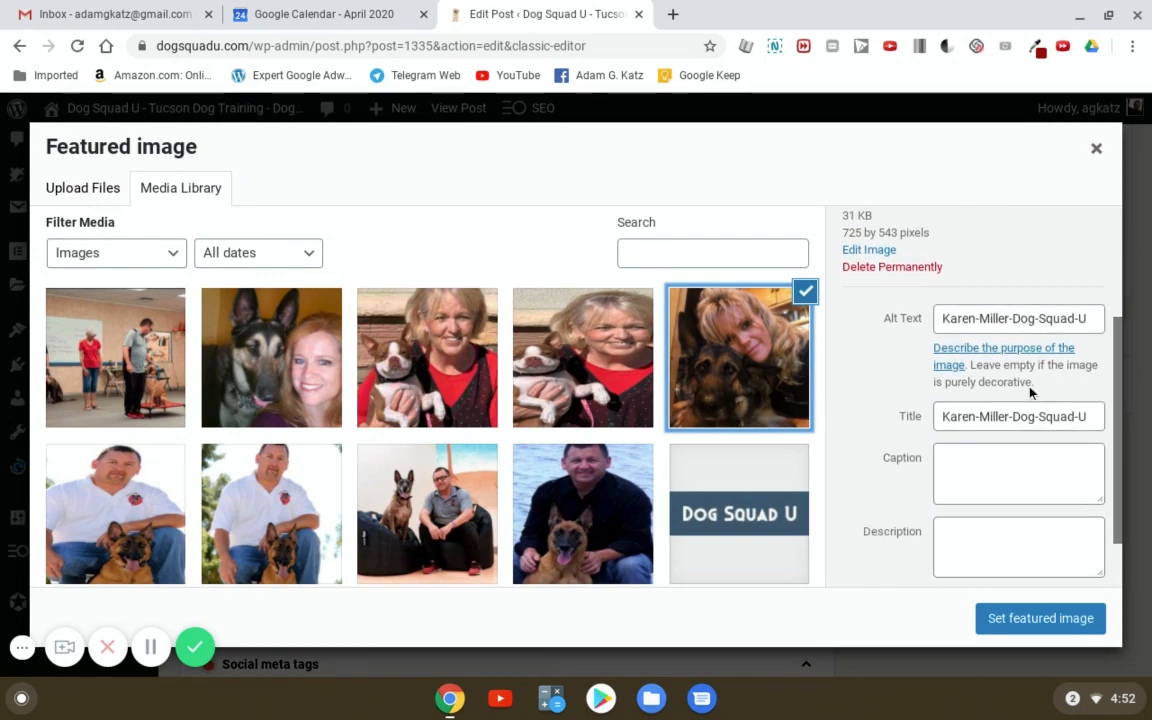
scroll(1030, 392, down, 2)
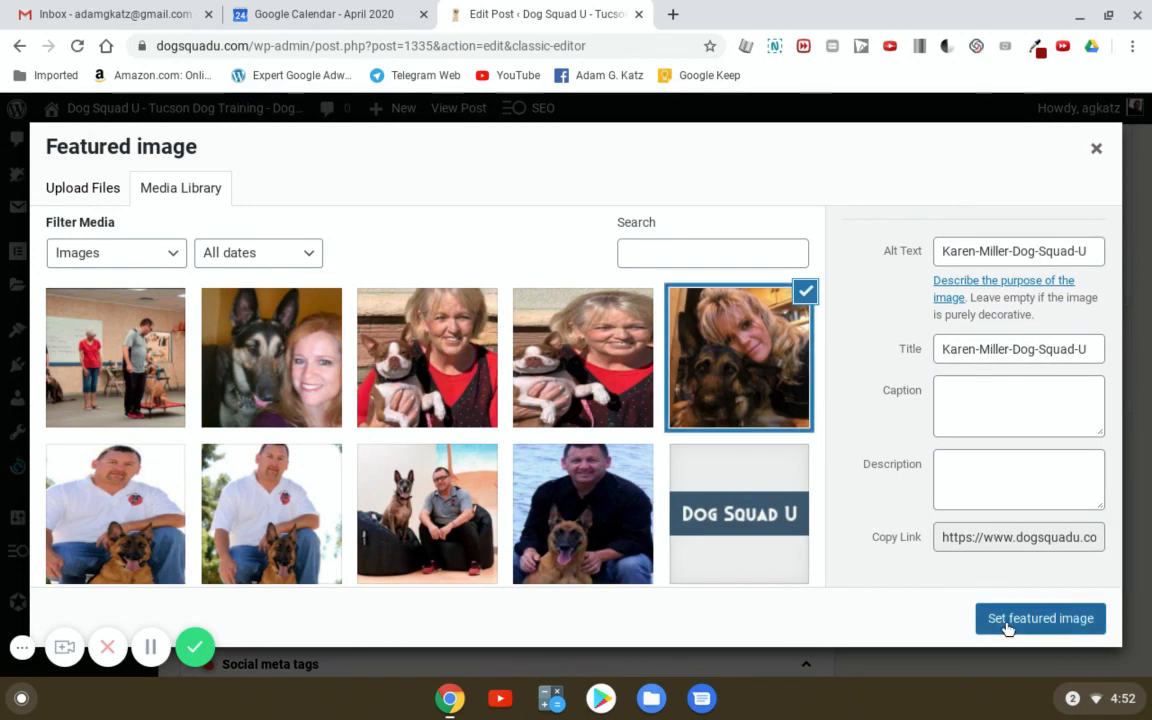
click(1040, 618)
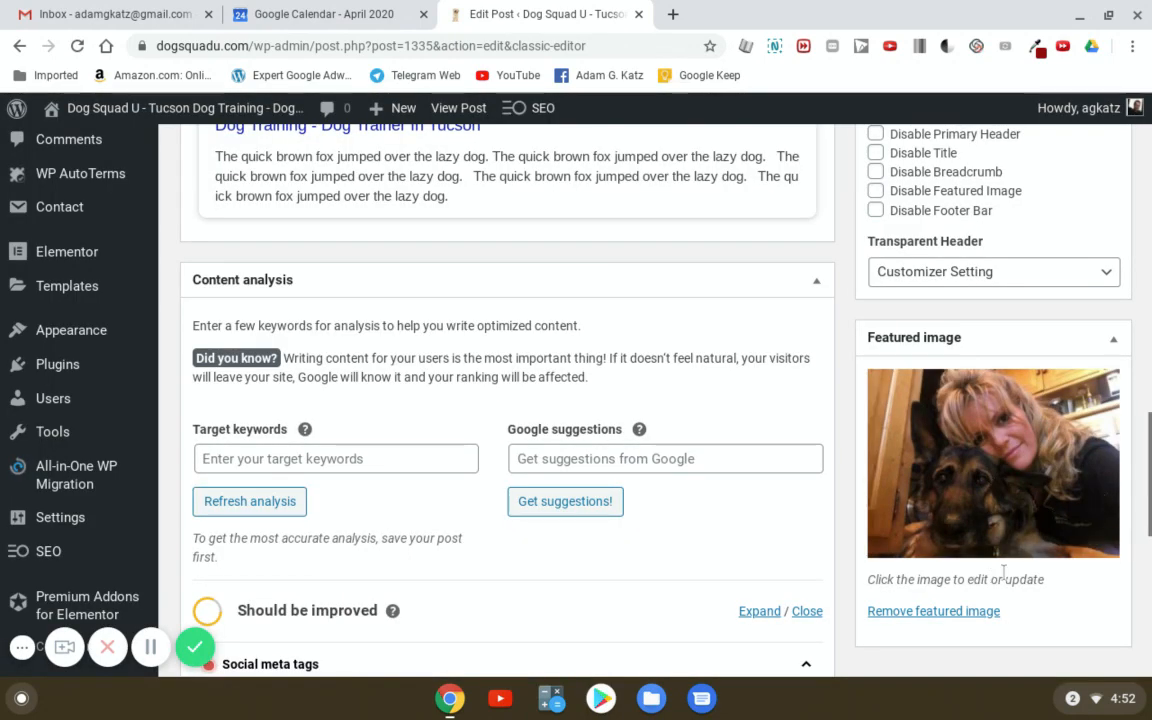
- Update the published post to save its new featured image
scroll(1117, 541, up, 10)
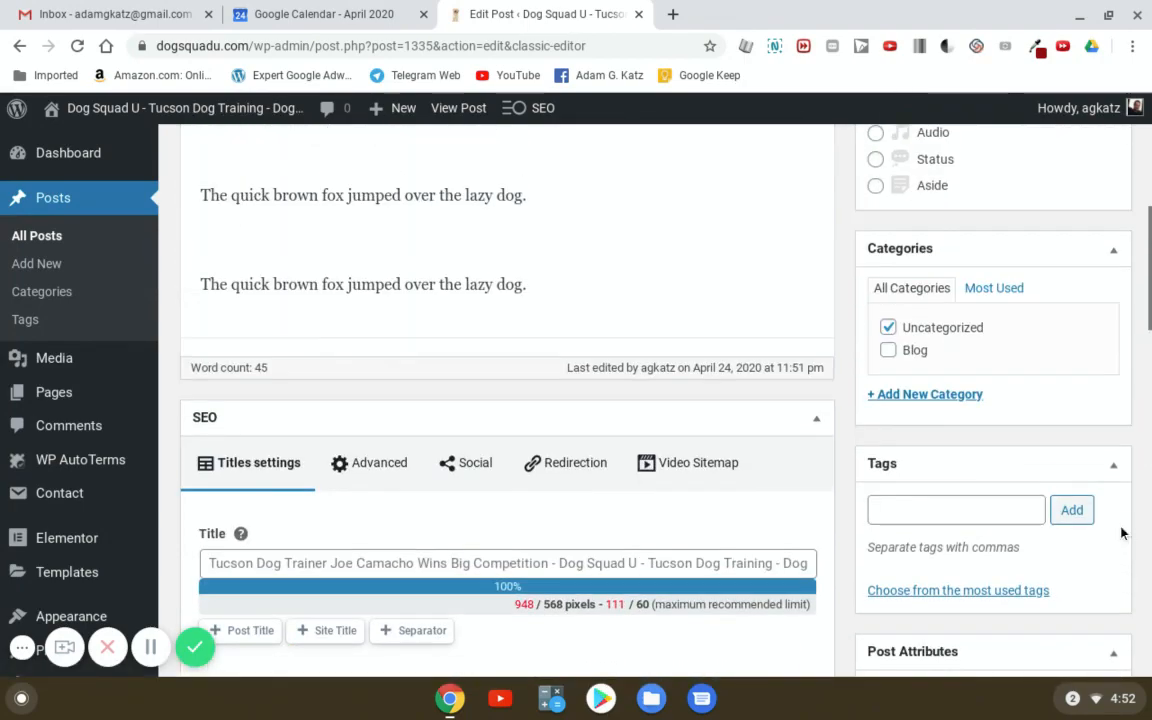
scroll(1118, 546, down, 3)
scroll(1118, 546, down, 5)
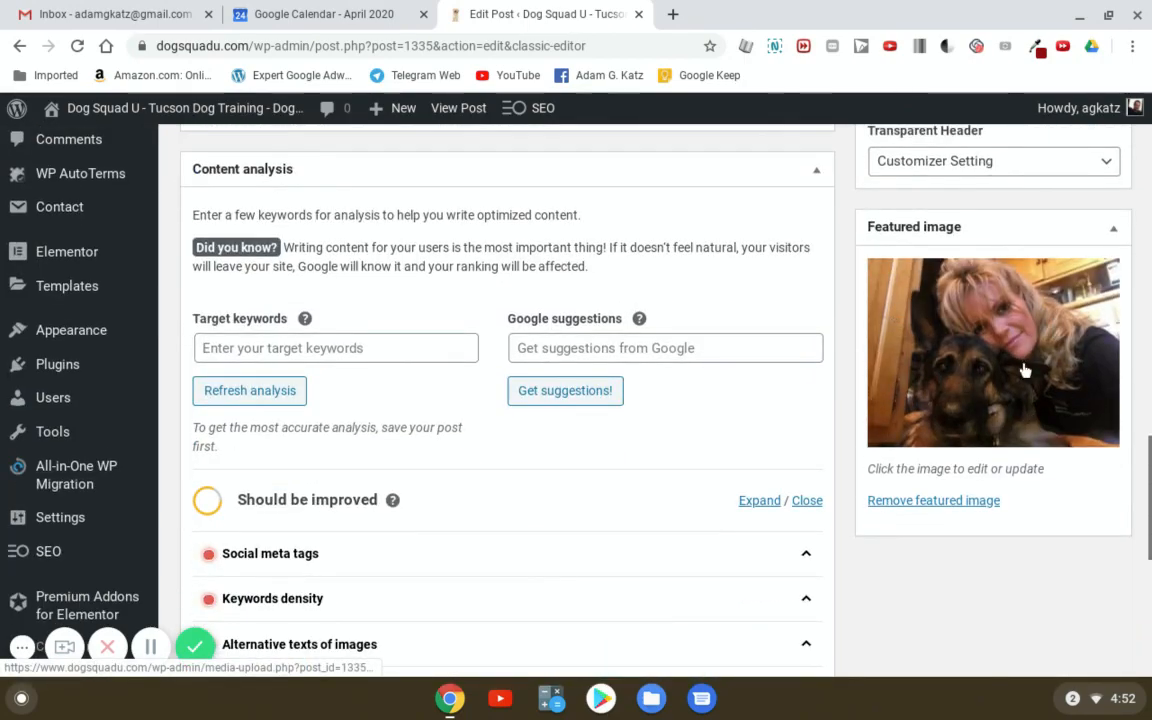
scroll(1140, 440, up, 10)
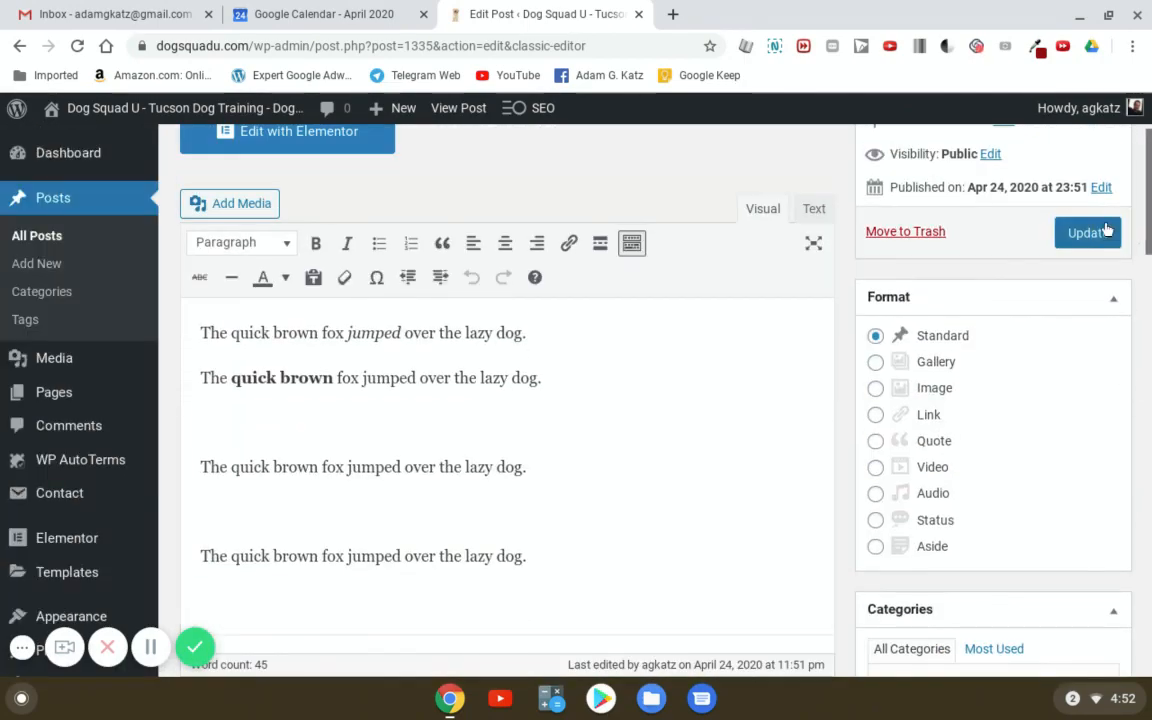
click(1107, 231)
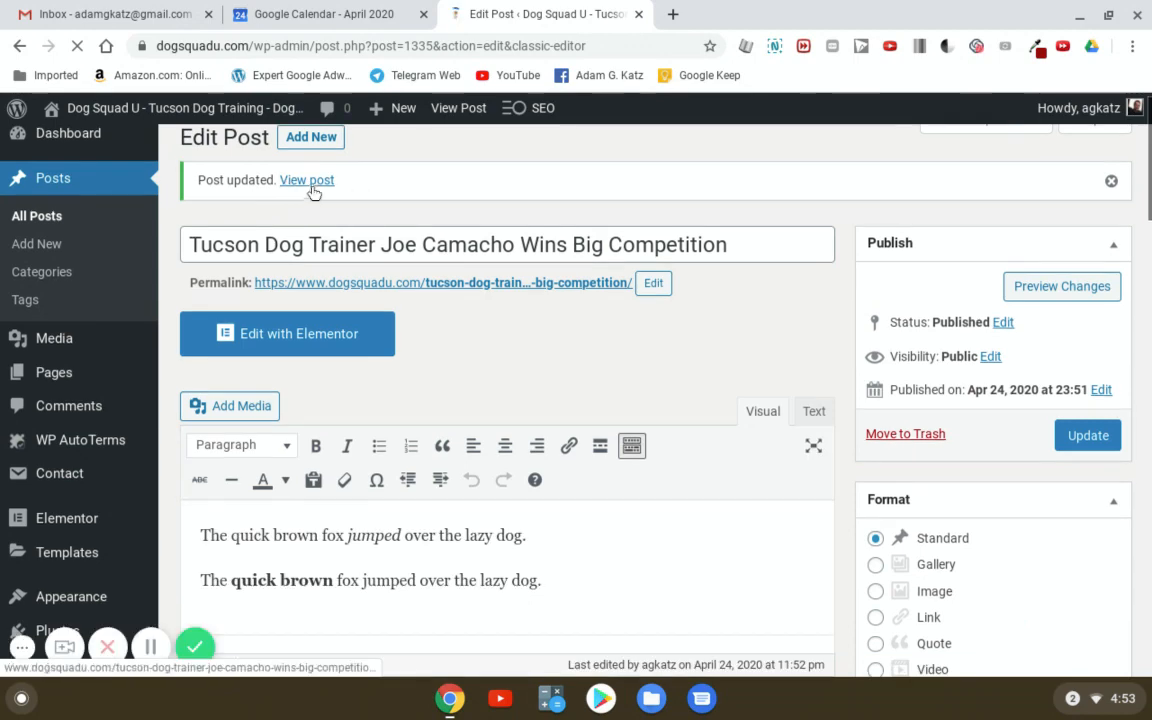
click(313, 188)
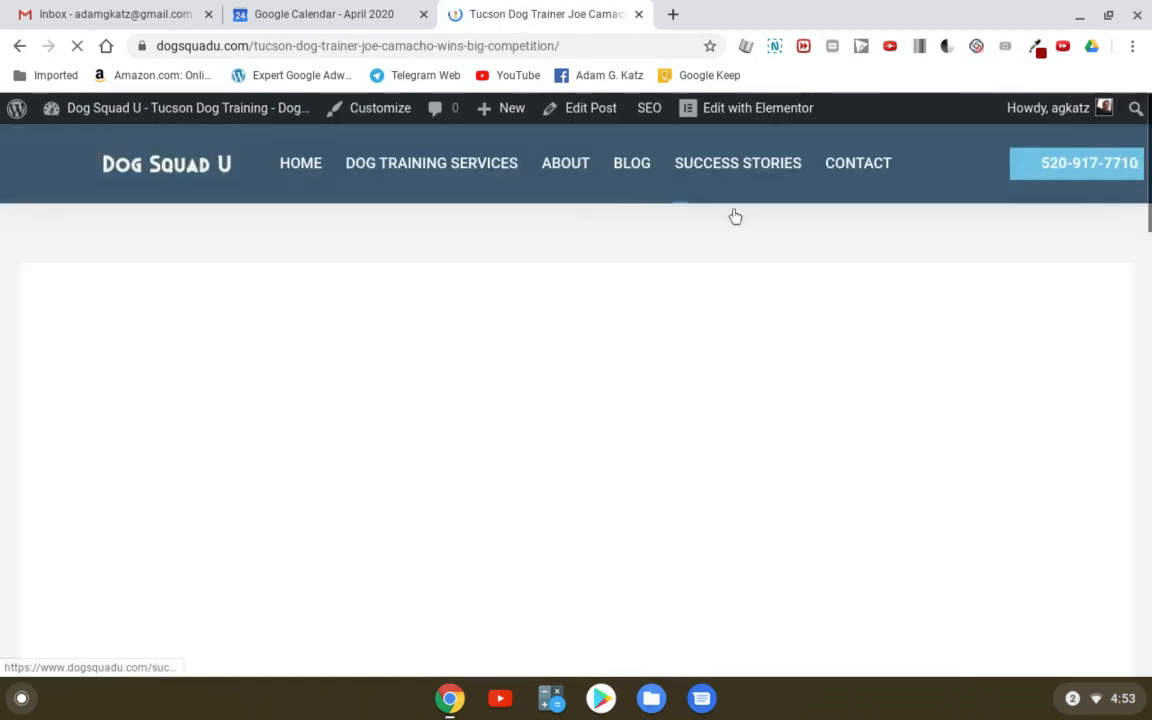
scroll(653, 418, down, 8)
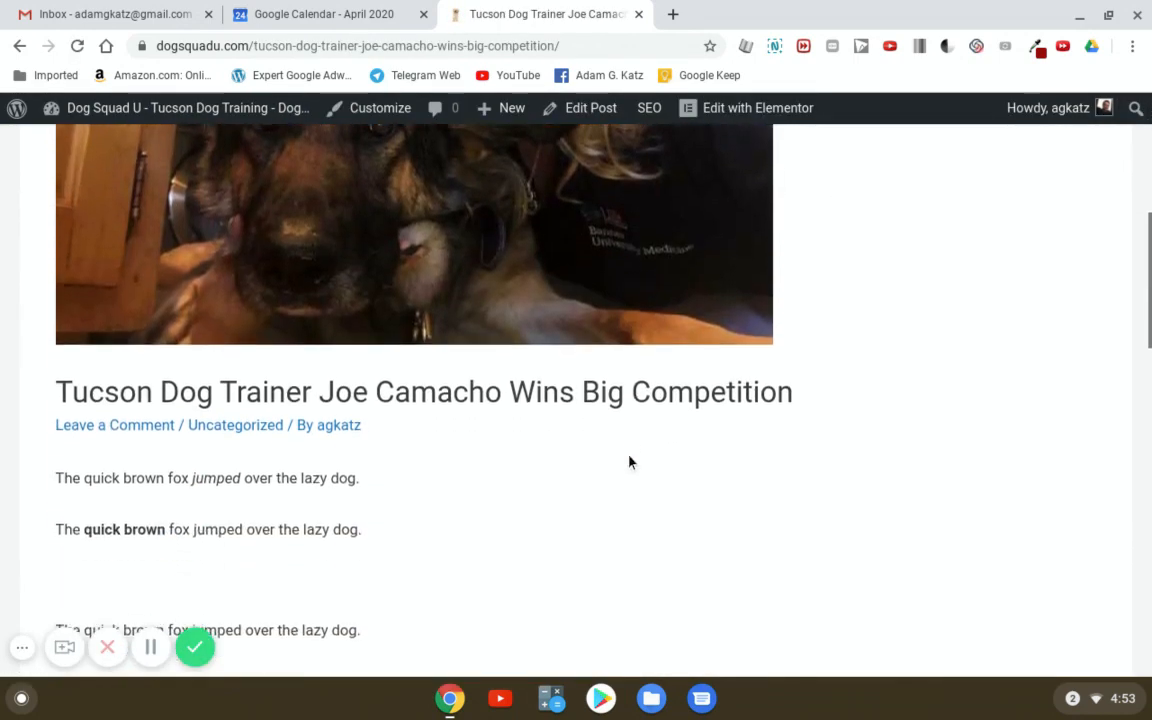
scroll(621, 471, down, 2)
scroll(621, 468, up, 10)
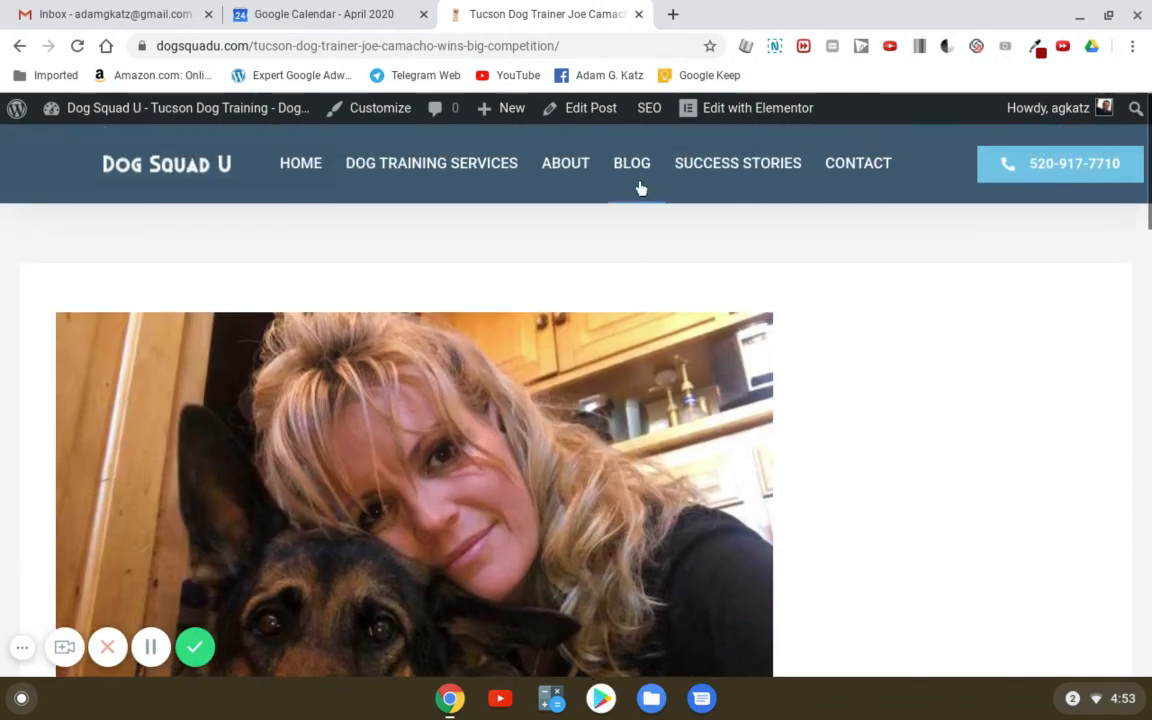
click(634, 168)
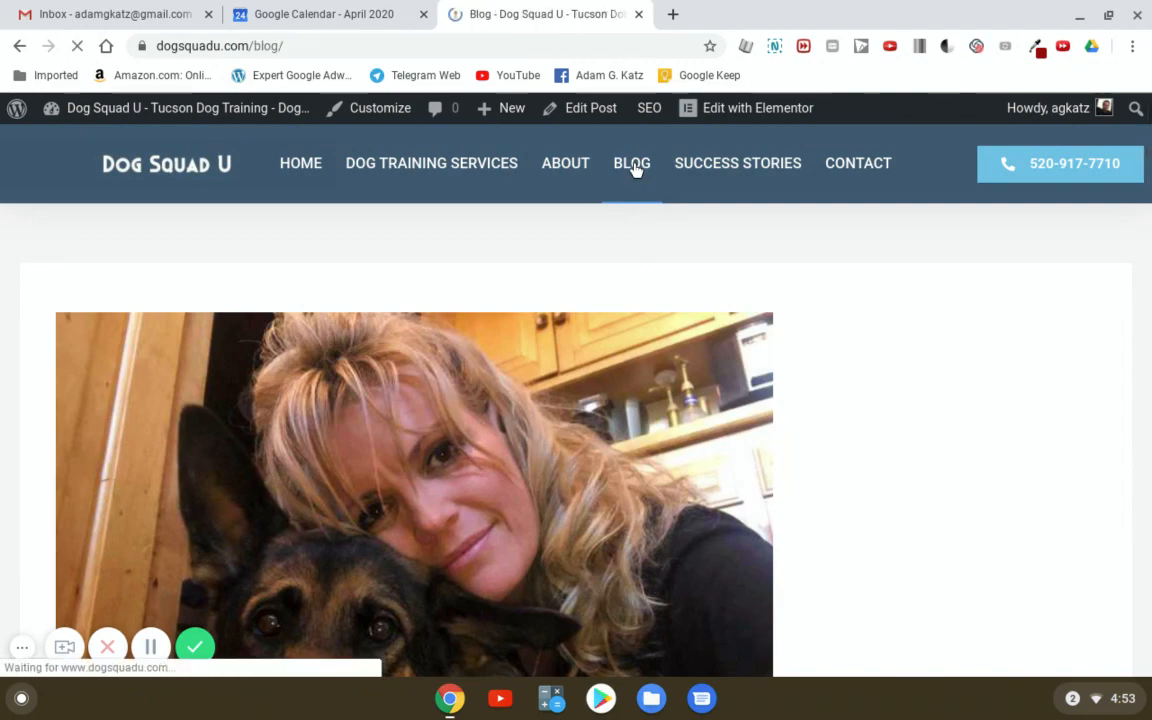
scroll(625, 239, down, 3)
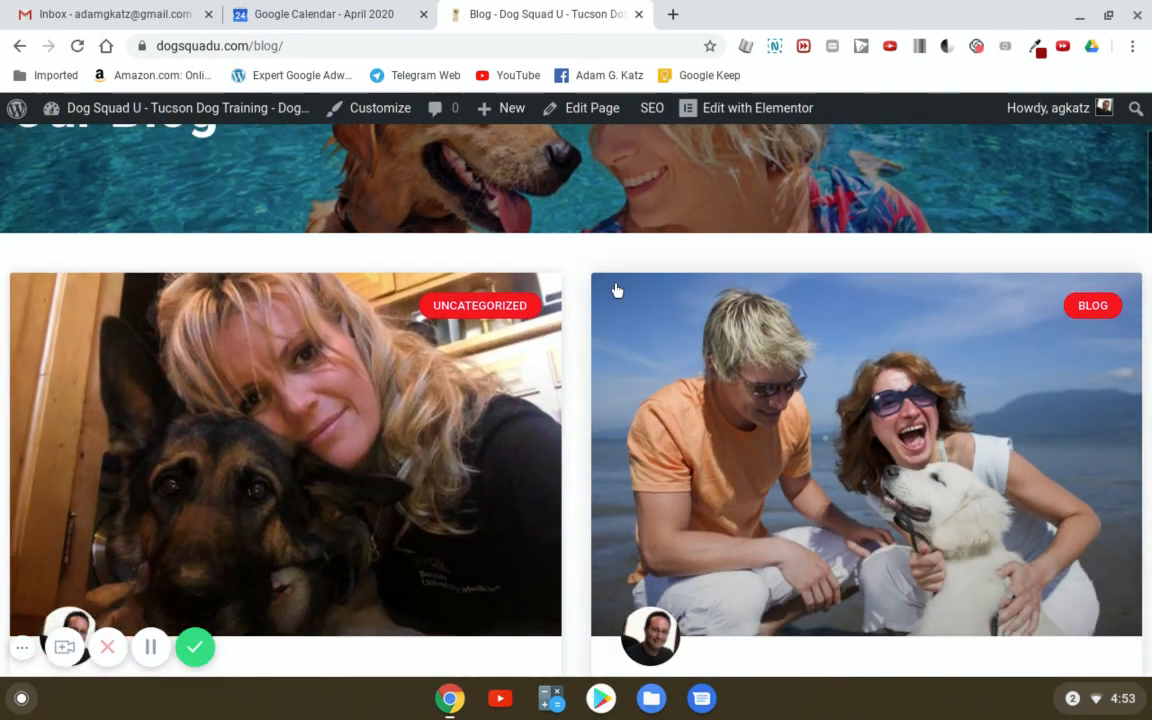
scroll(603, 305, down, 2)
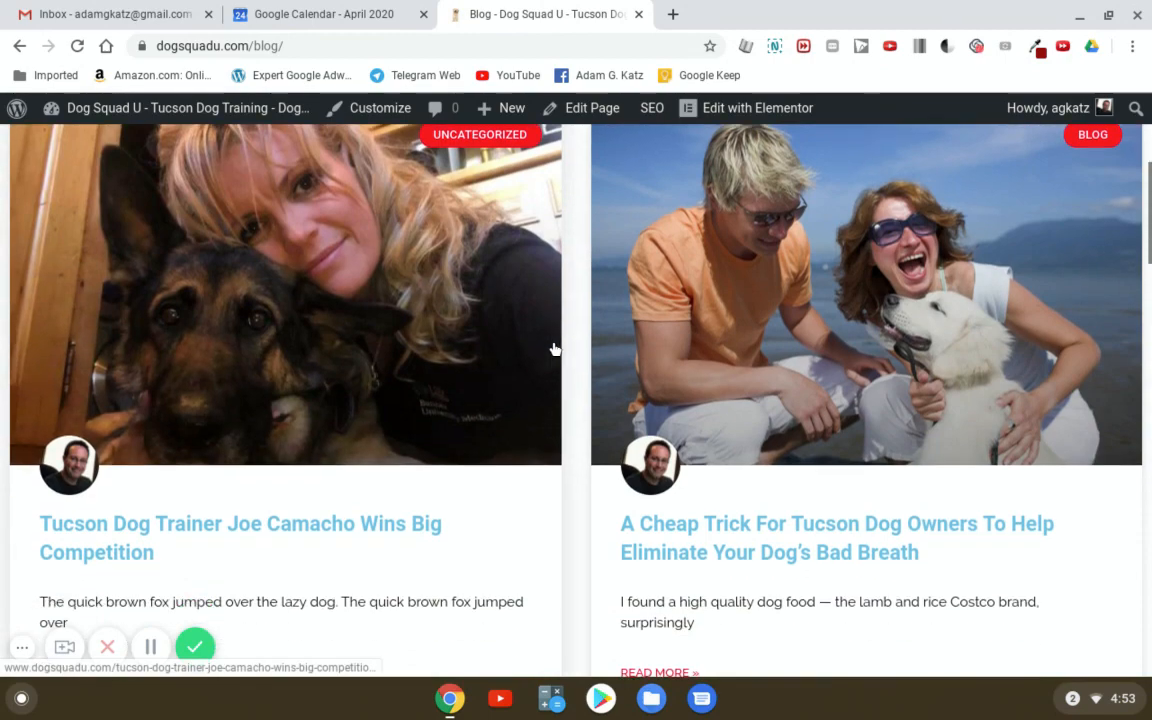
scroll(548, 350, down, 2)
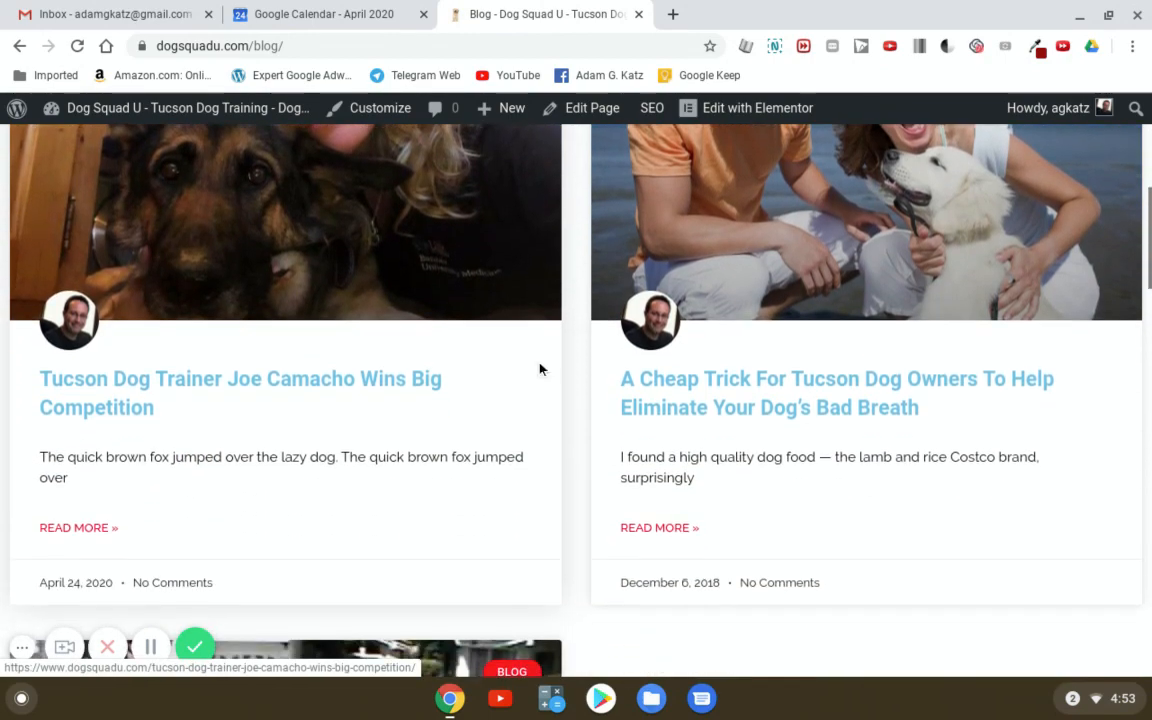
scroll(537, 369, up, 3)
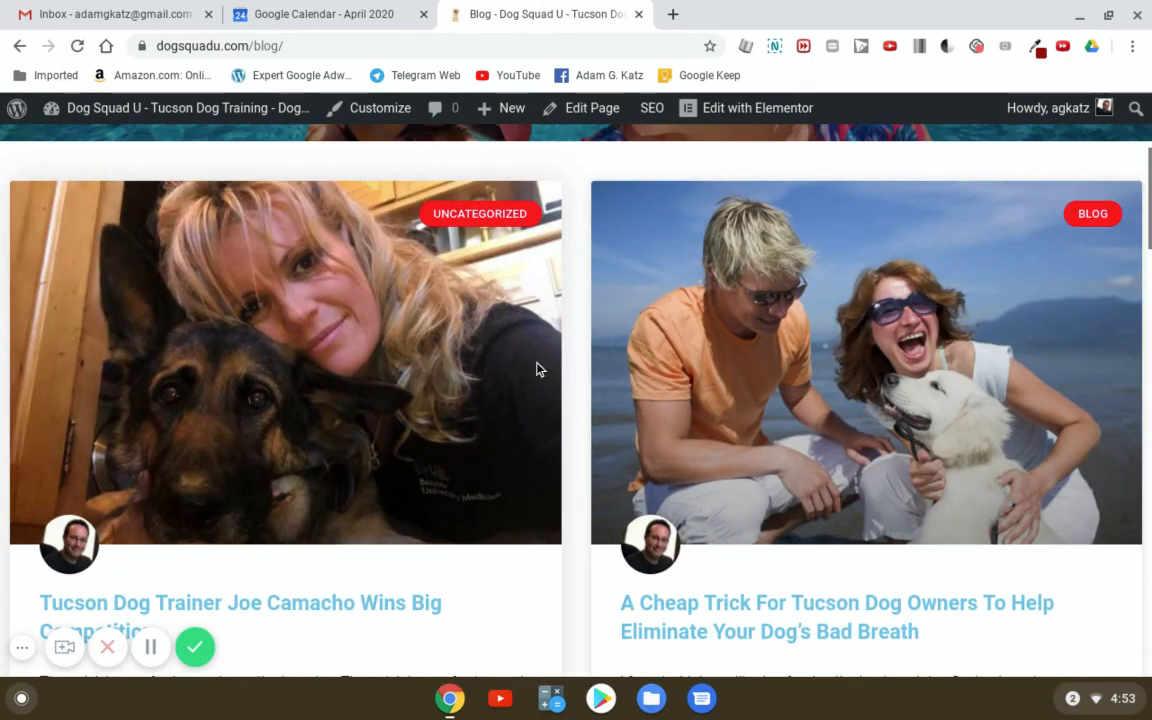
click(19, 46)
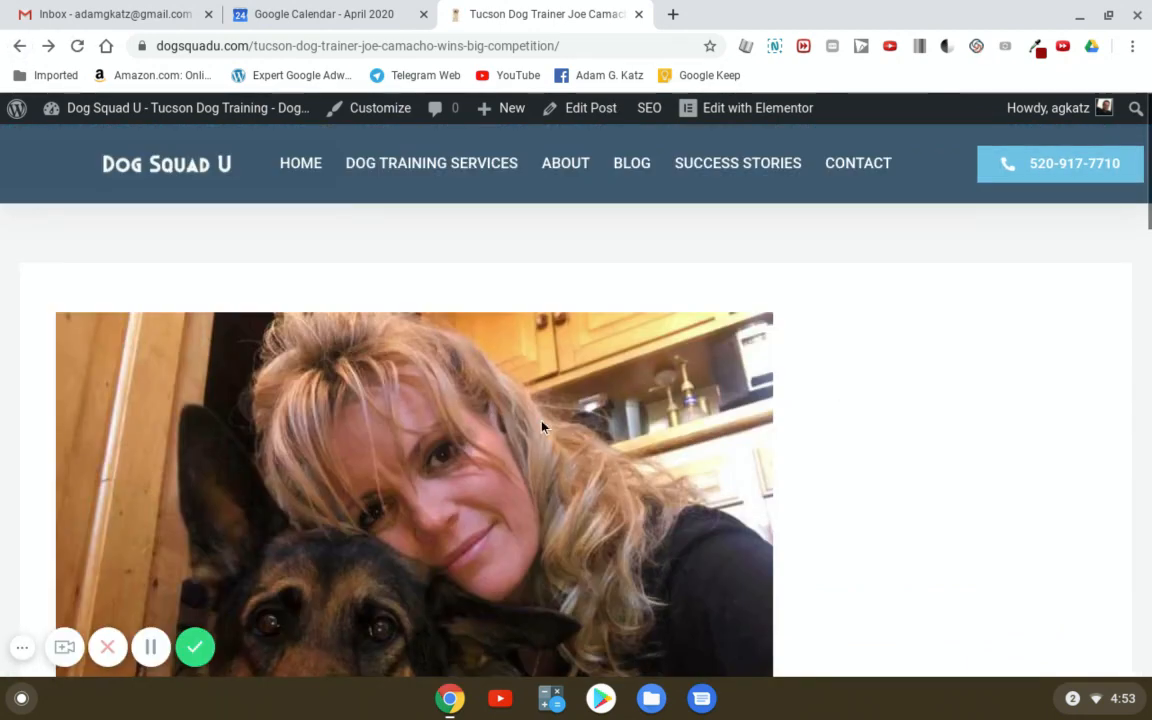
- Reopen the post in the editor and scroll to the Categories box
click(588, 112)
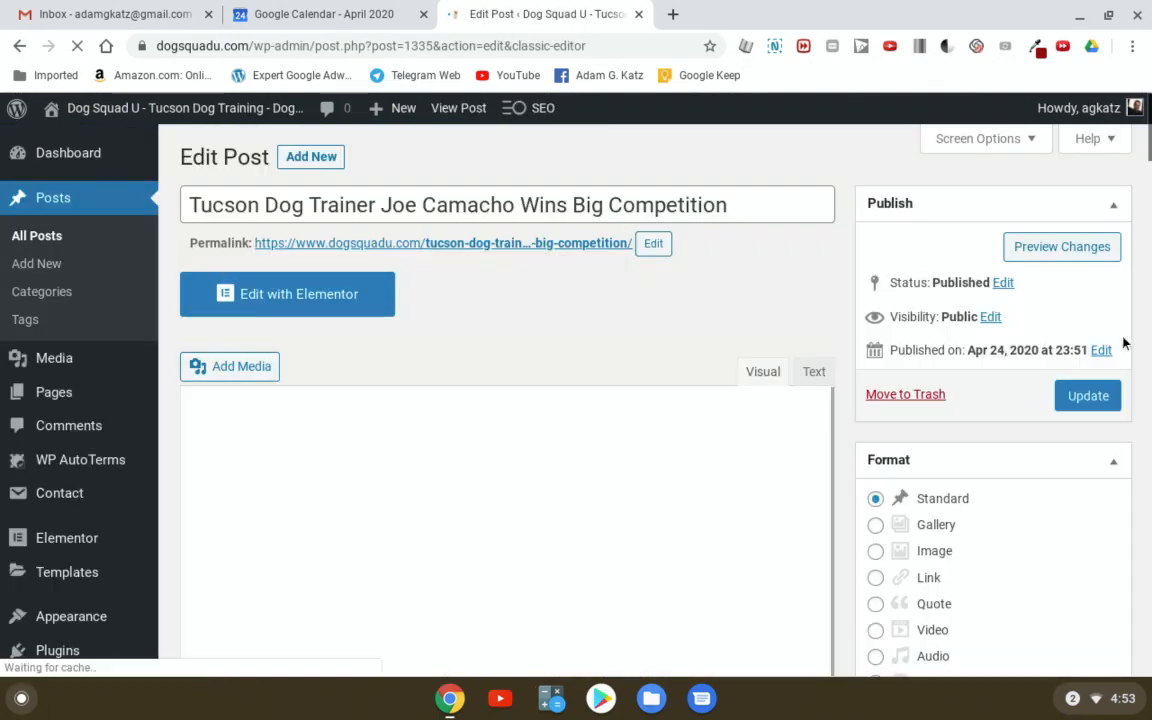
scroll(1123, 399, down, 3)
scroll(1123, 399, down, 6)
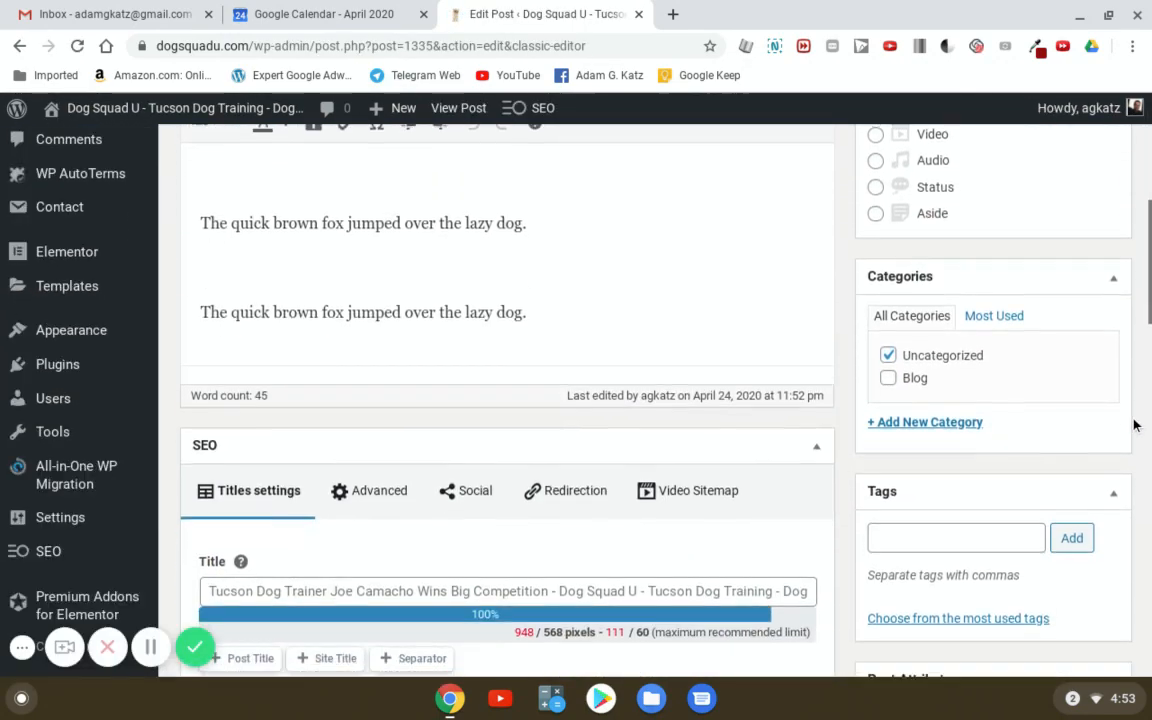
scroll(1138, 445, down, 5)
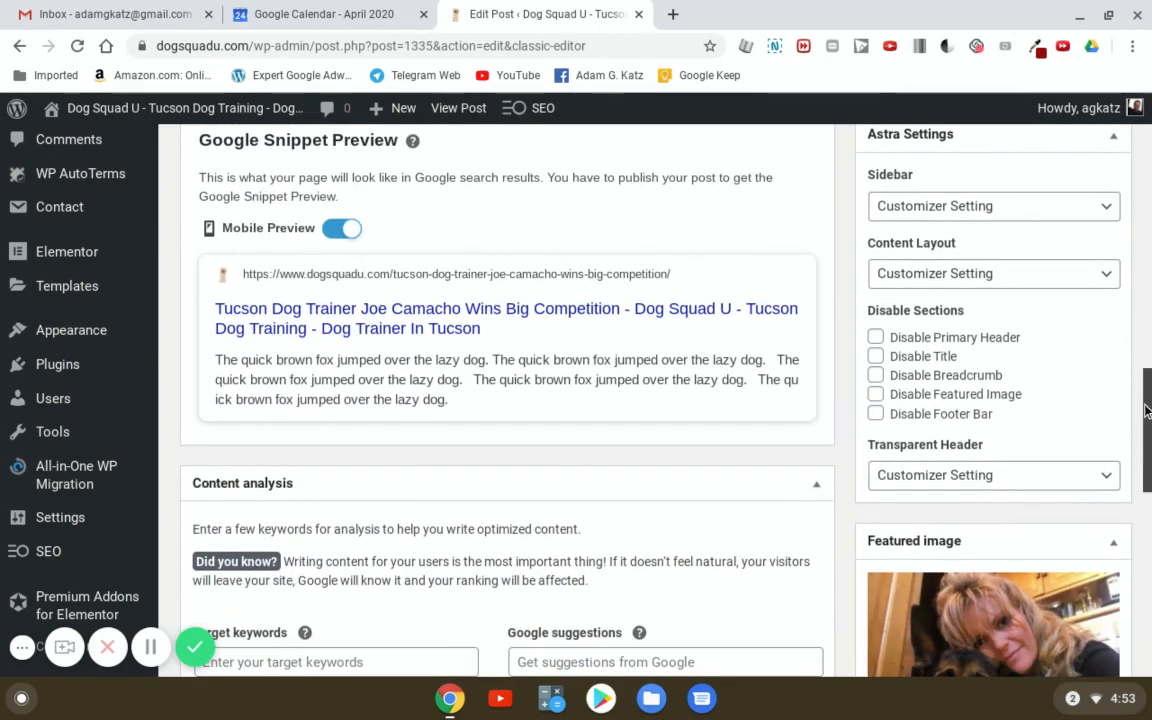
scroll(1138, 415, down, 4)
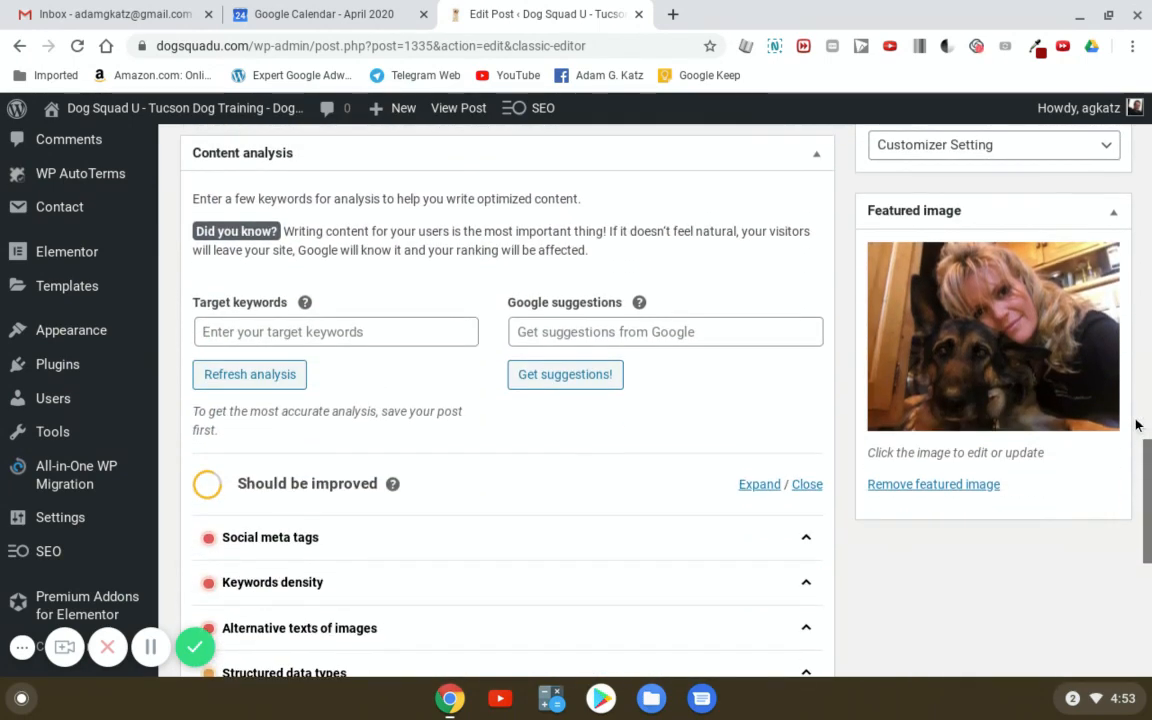
scroll(1134, 424, up, 2)
scroll(1135, 425, up, 3)
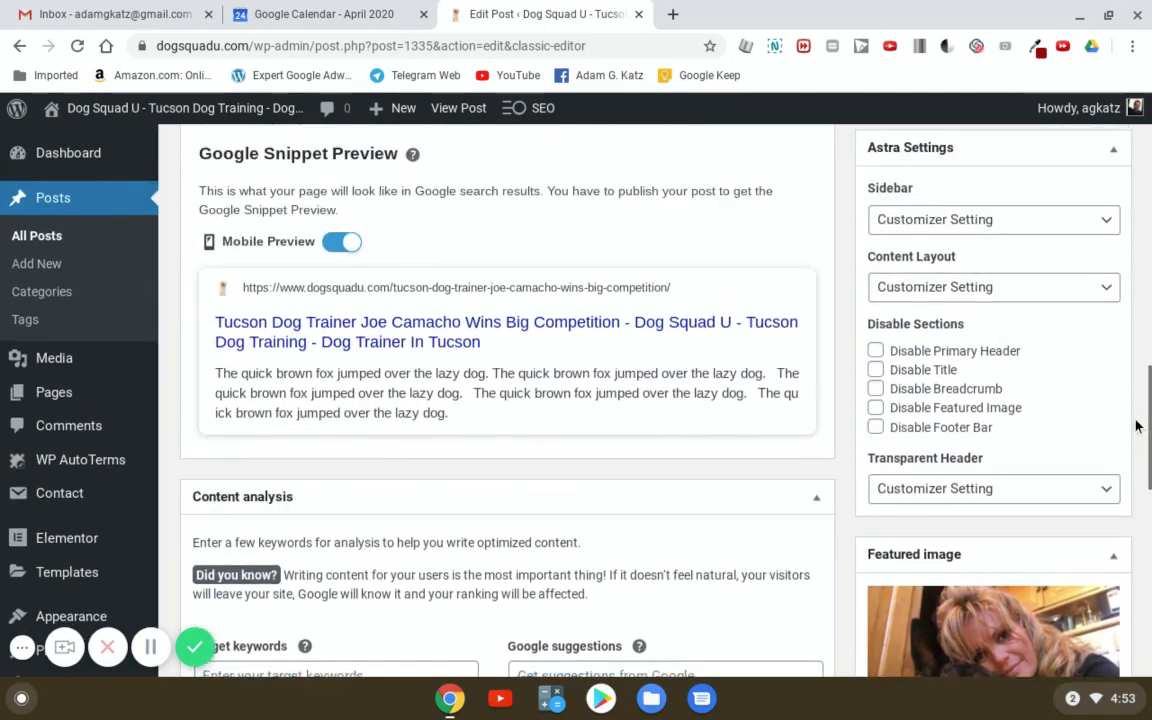
scroll(1136, 426, up, 1)
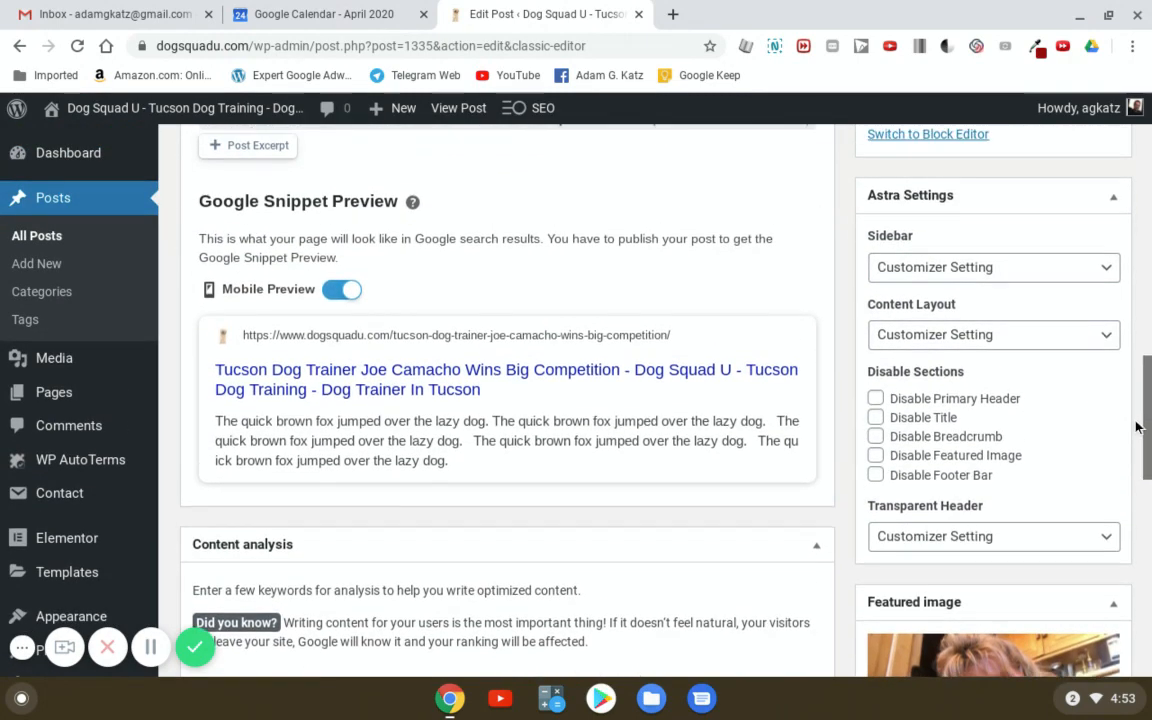
scroll(1136, 427, up, 5)
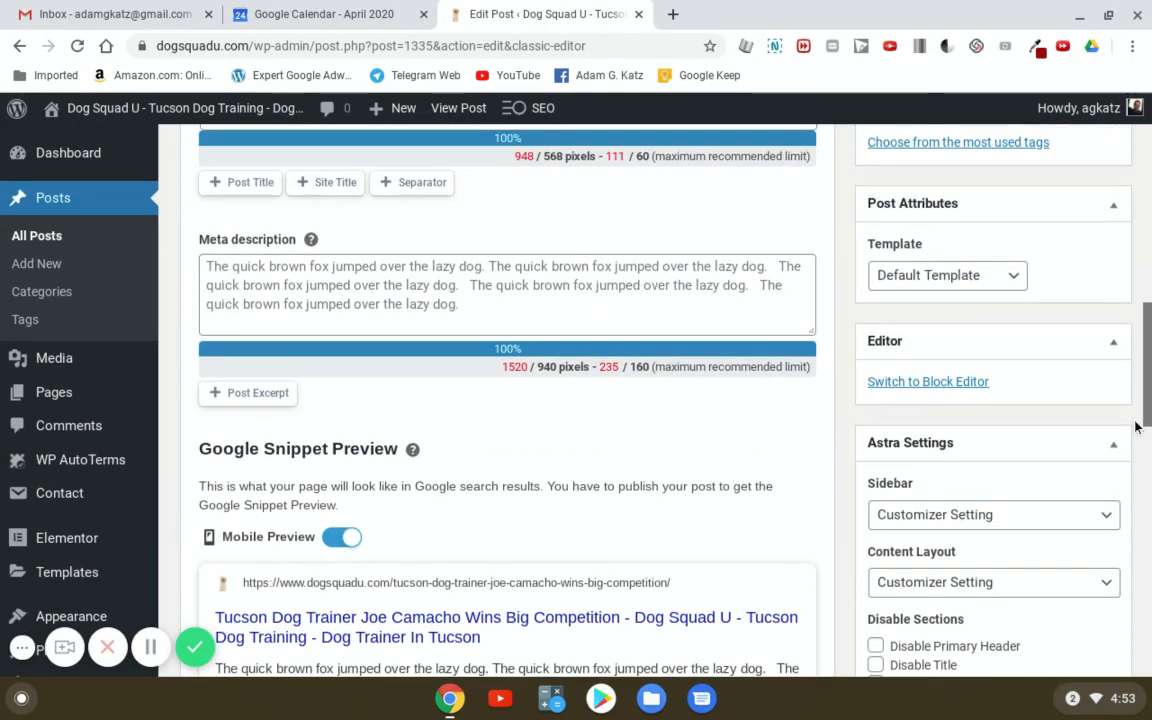
scroll(1135, 427, up, 4)
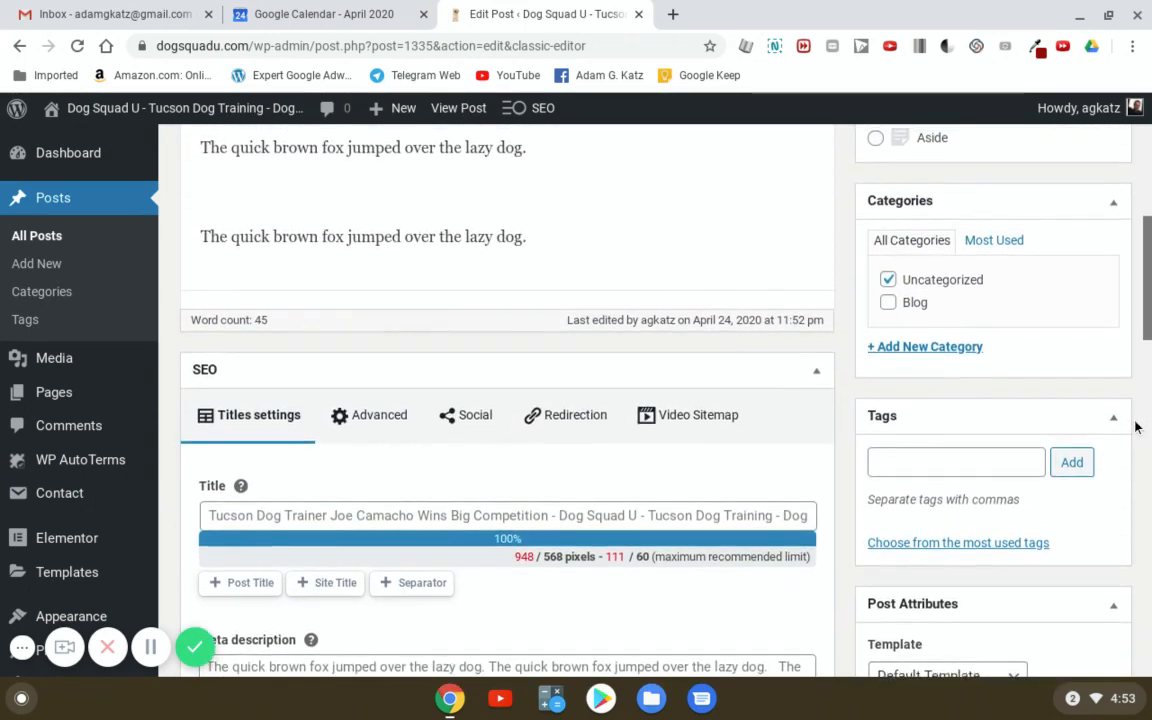
scroll(1135, 428, up, 4)
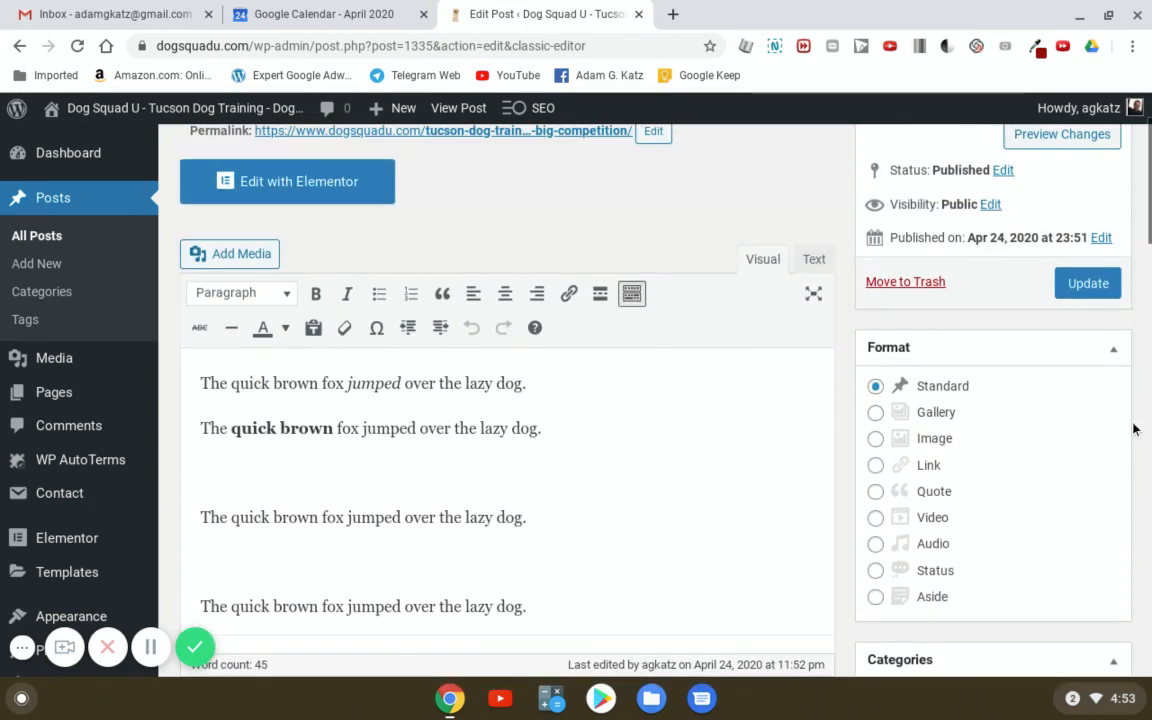
scroll(1134, 428, down, 5)
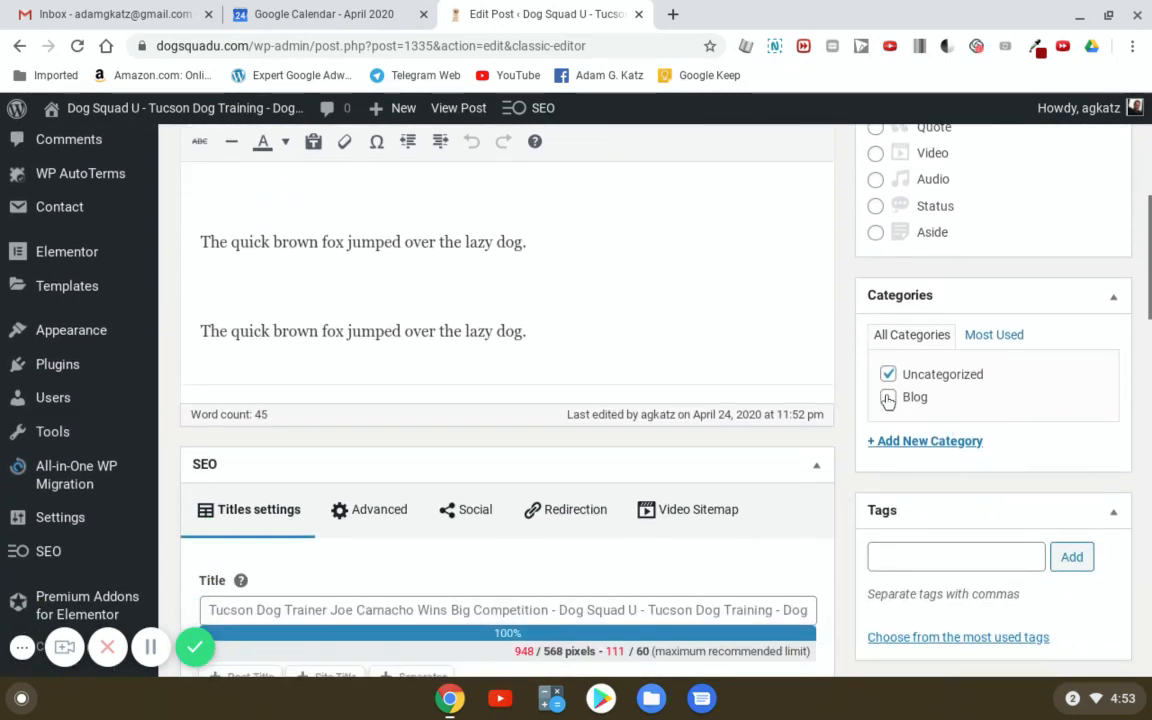
- Tick the Blog category and scroll back to the top of the editor
click(887, 398)
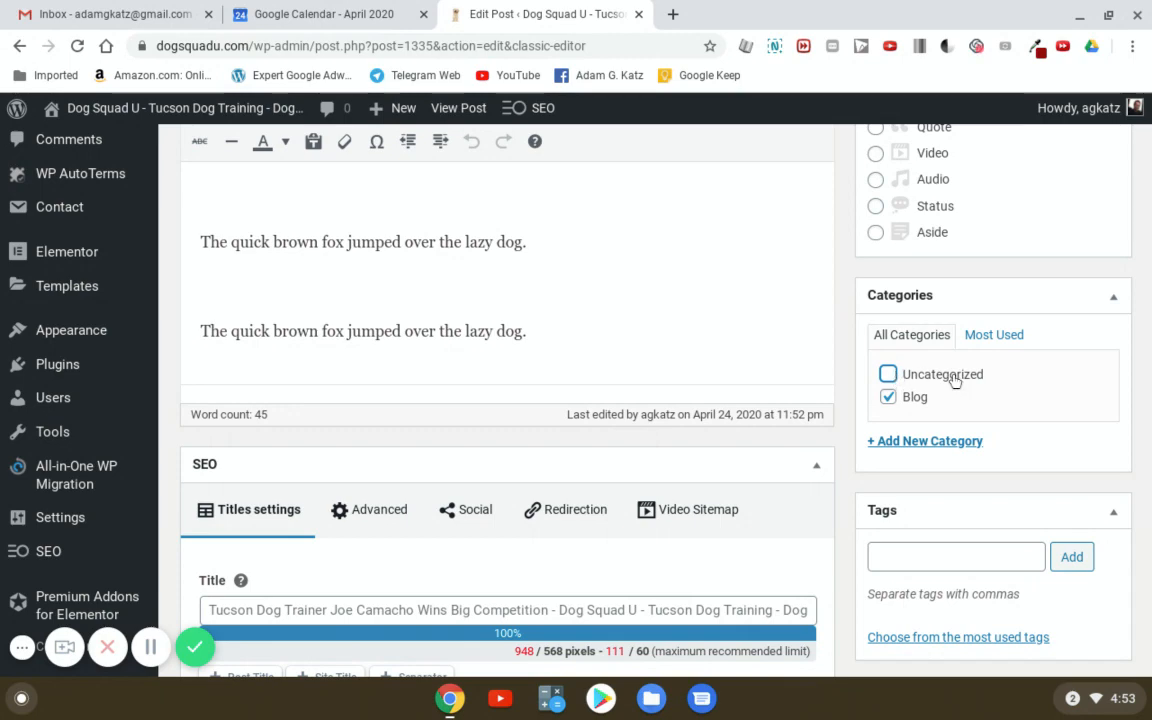
scroll(1081, 383, down, 8)
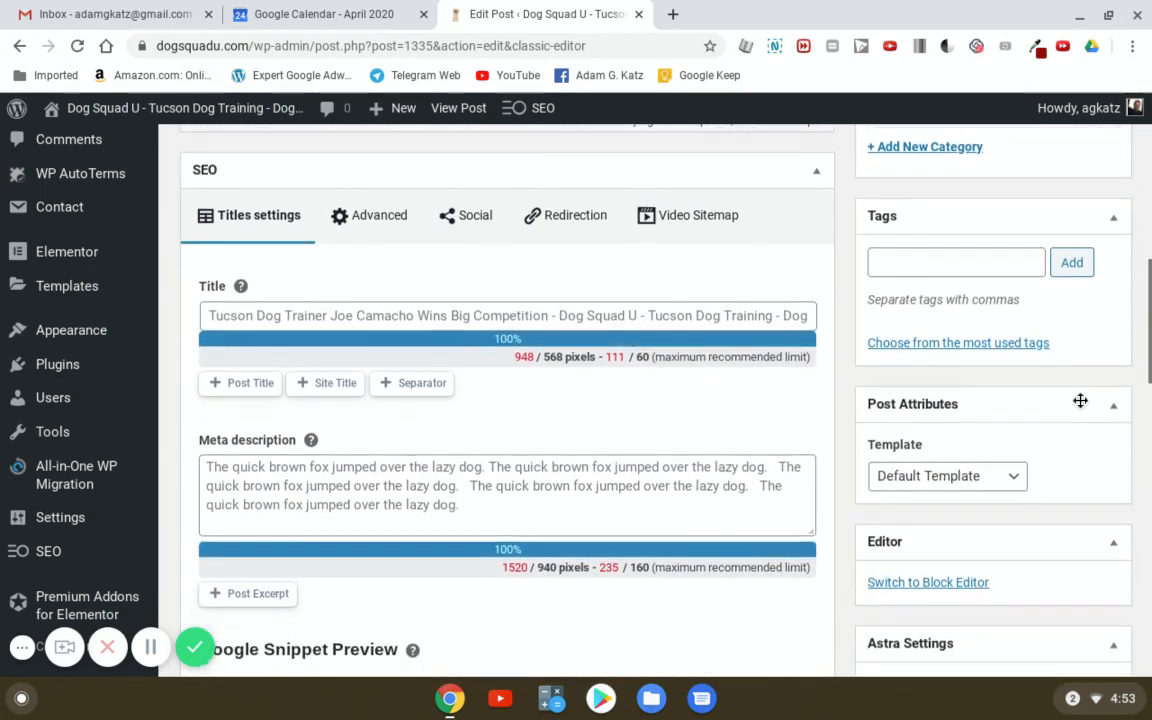
scroll(1073, 422, down, 1)
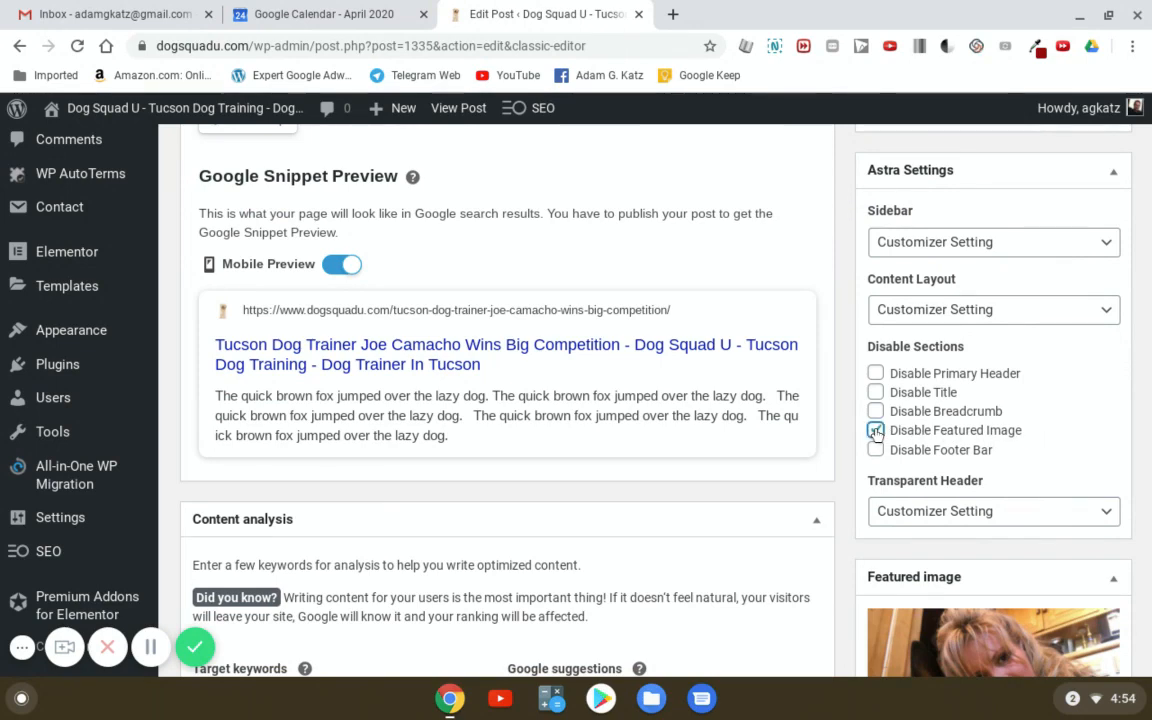
scroll(1148, 440, up, 5)
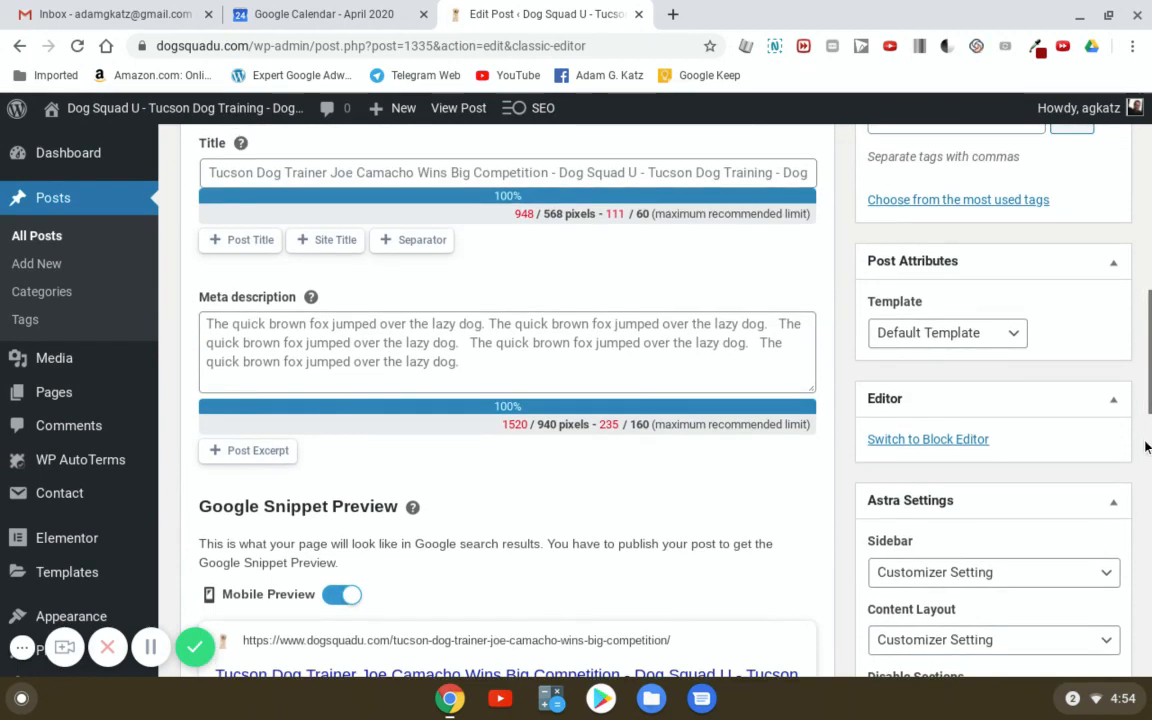
scroll(1090, 458, up, 2)
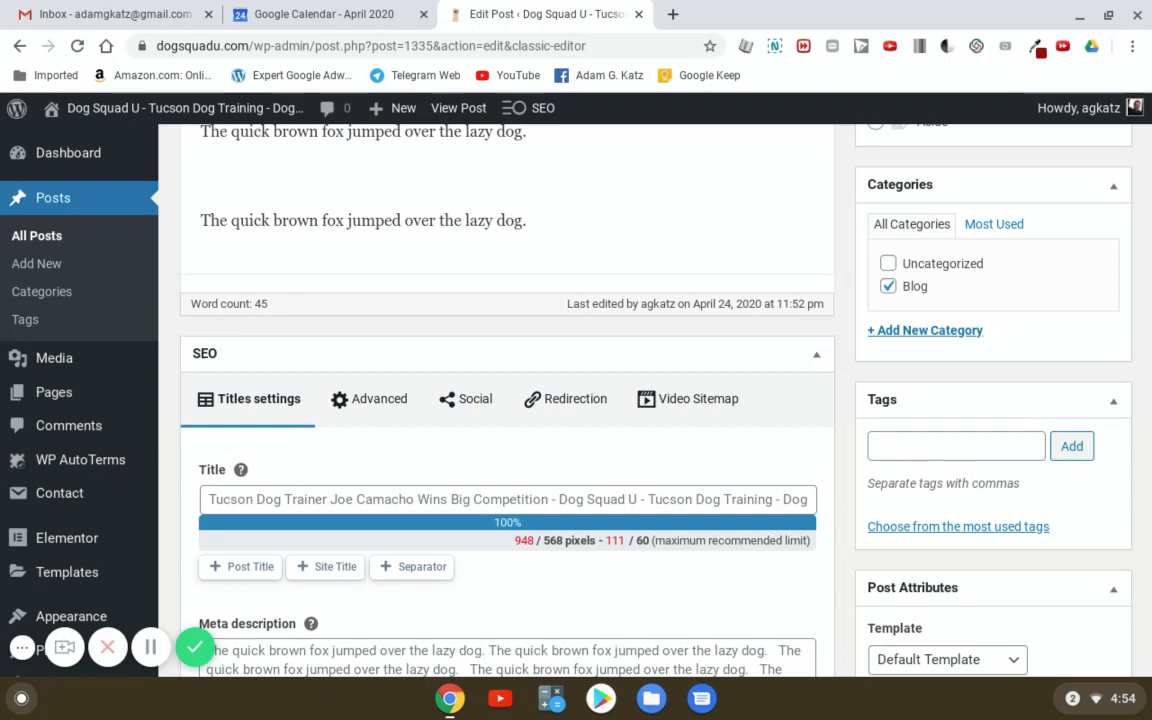
scroll(958, 453, up, 10)
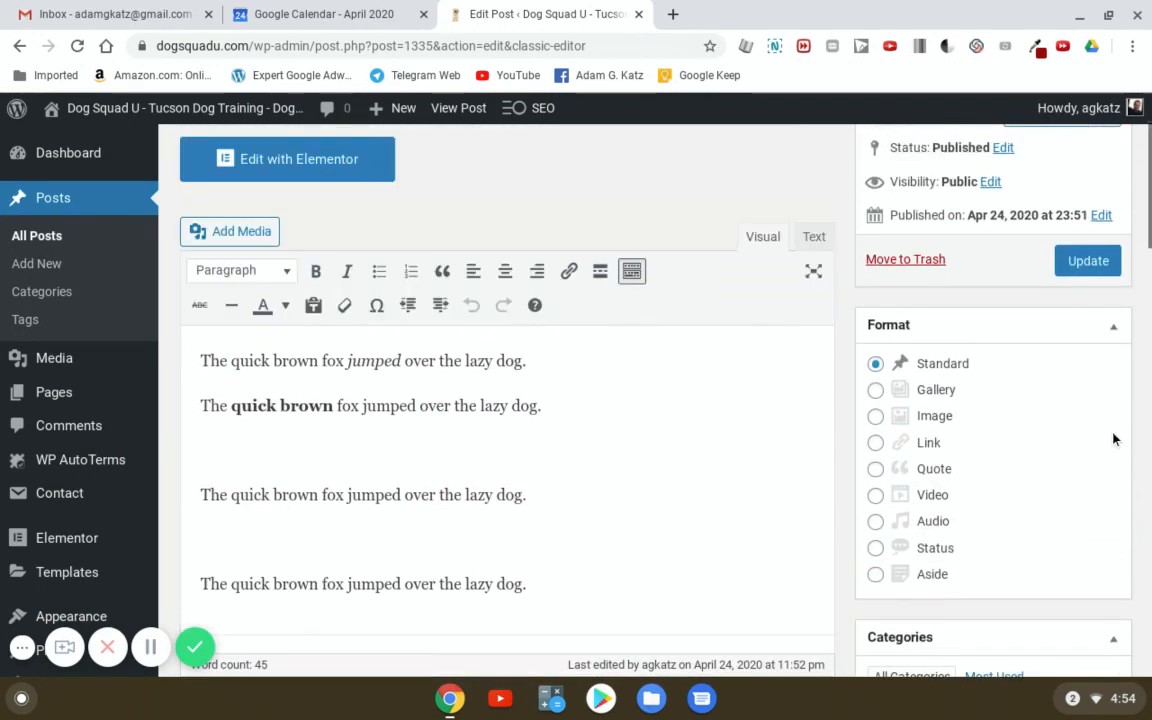
- Update the post to save the Blog category and view it live
click(1090, 397)
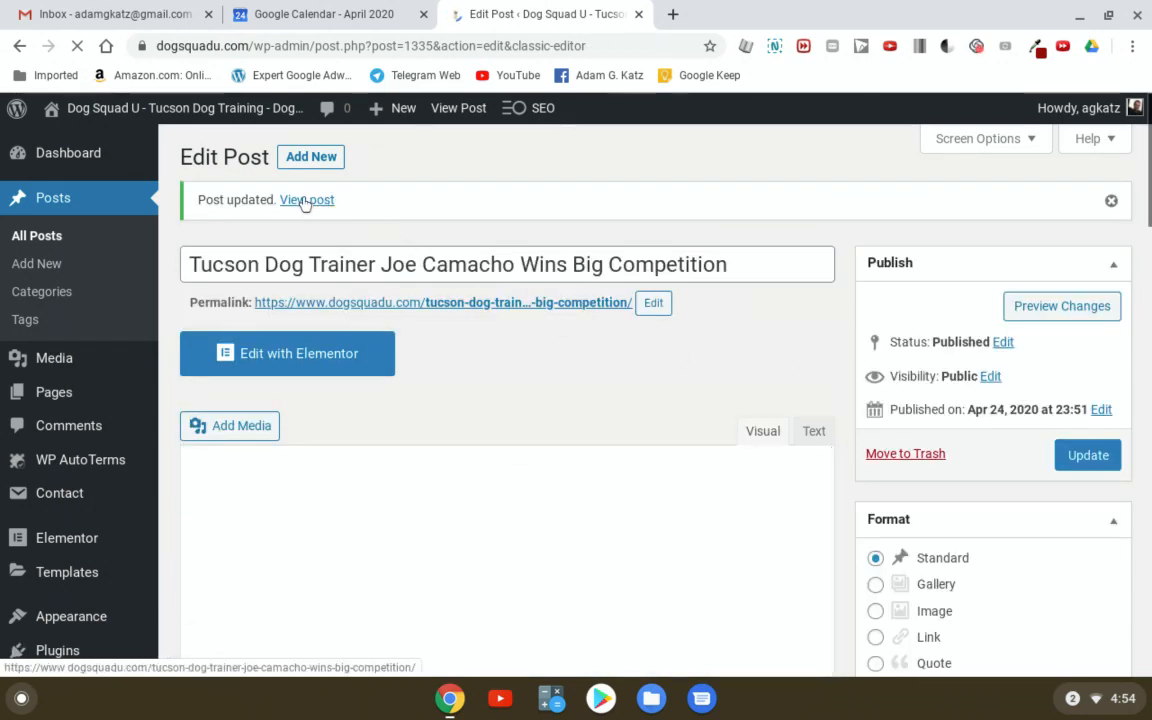
click(306, 200)
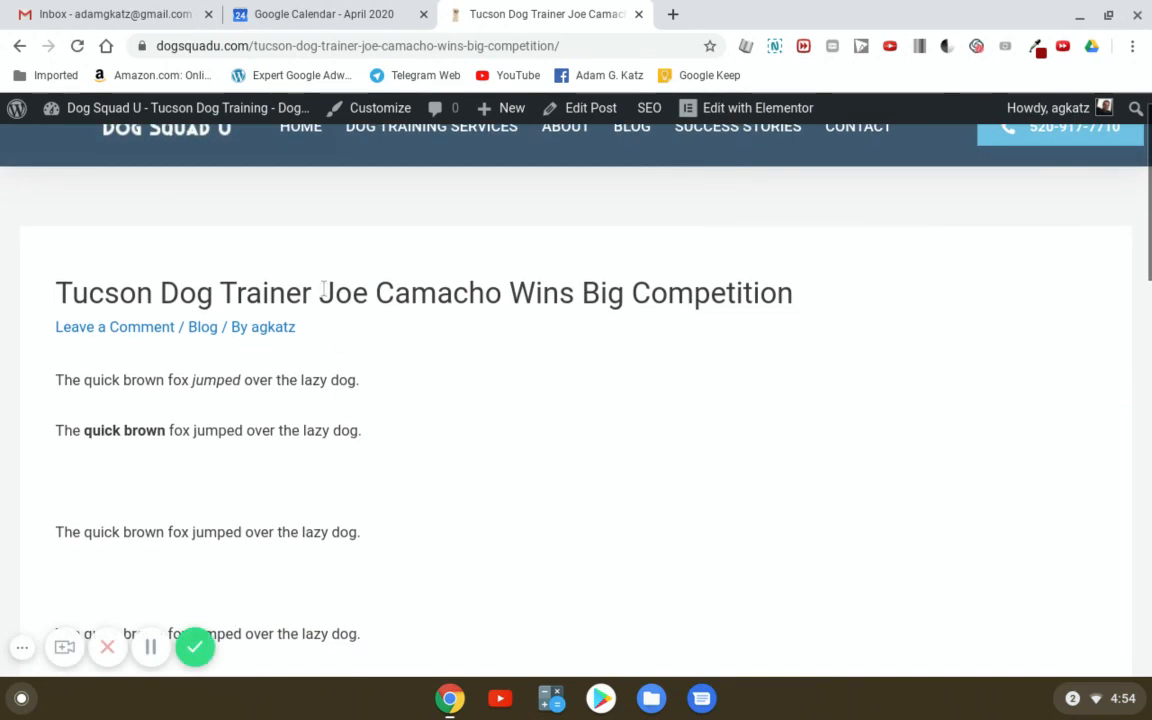
scroll(548, 376, up, 1)
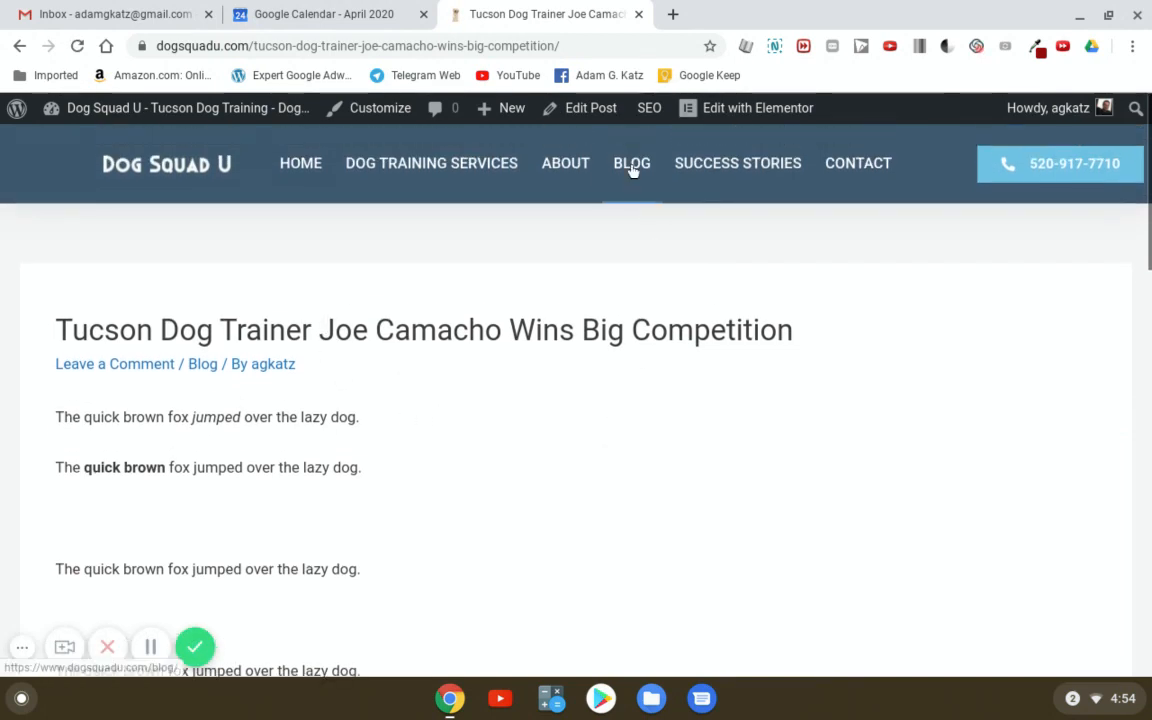
click(632, 167)
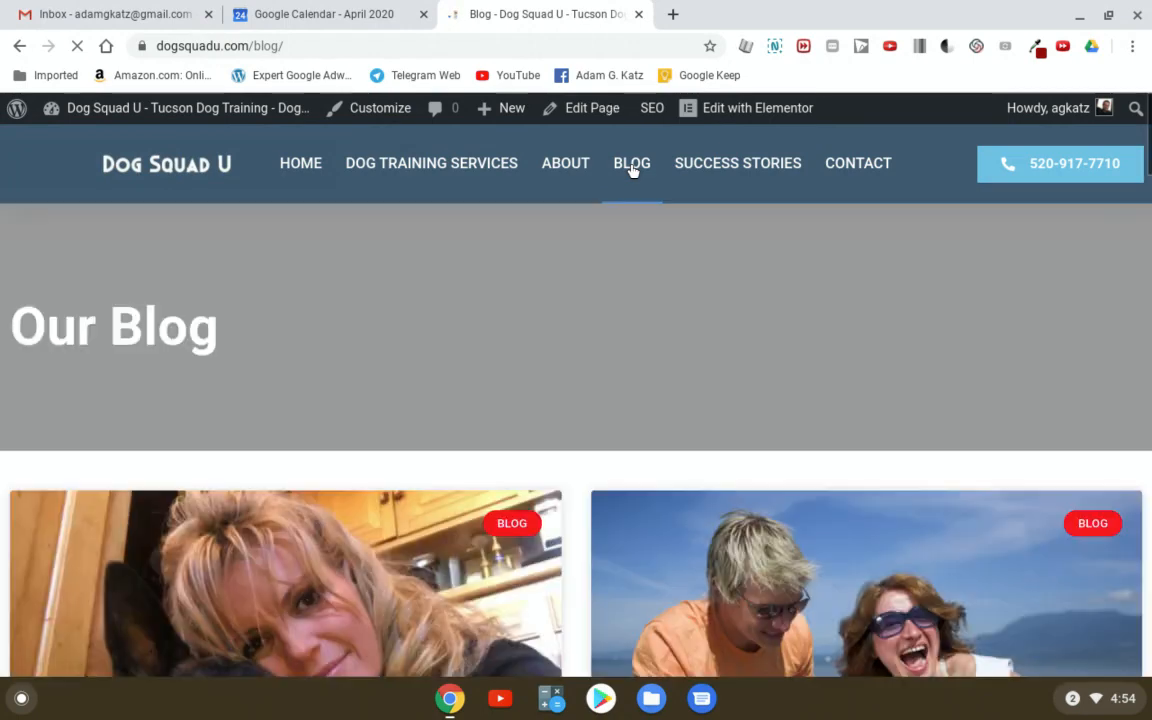
scroll(563, 347, down, 3)
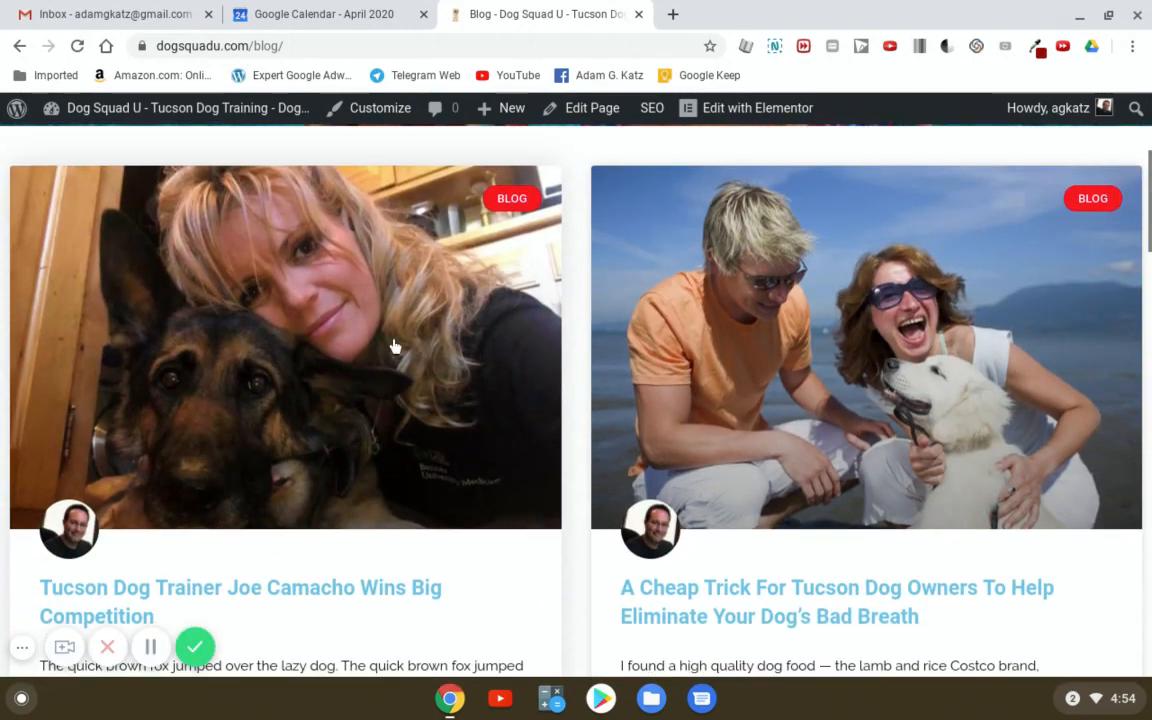
scroll(393, 391, up, 2)
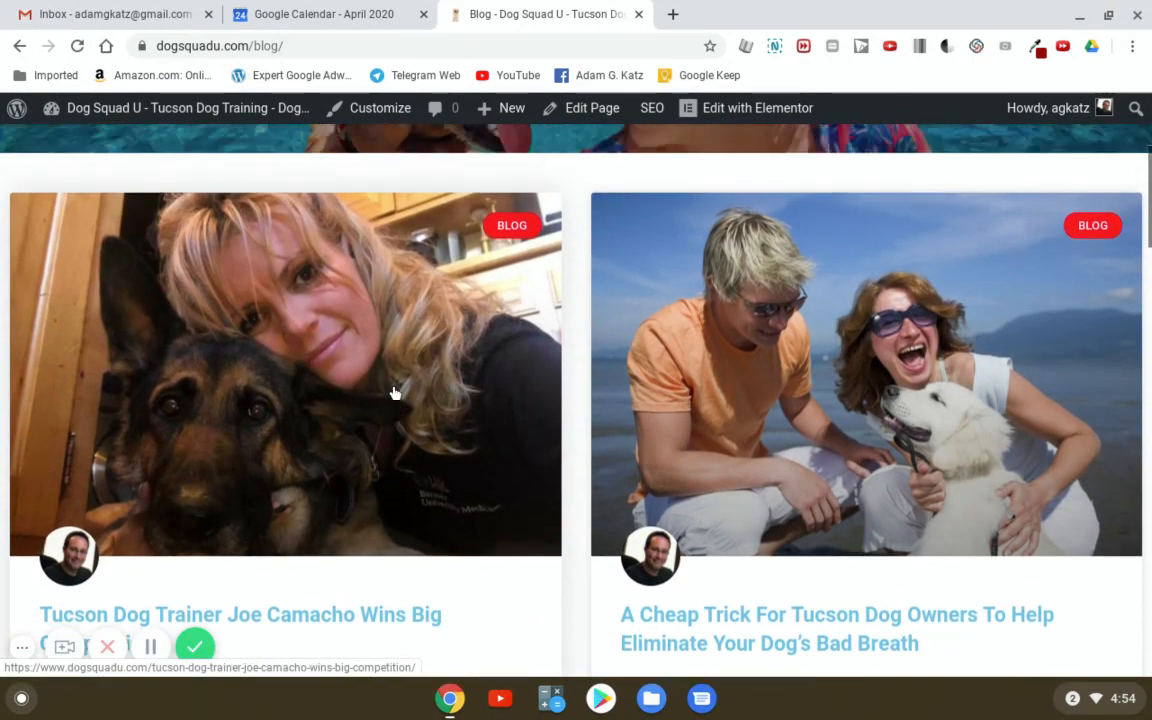
scroll(383, 420, down, 3)
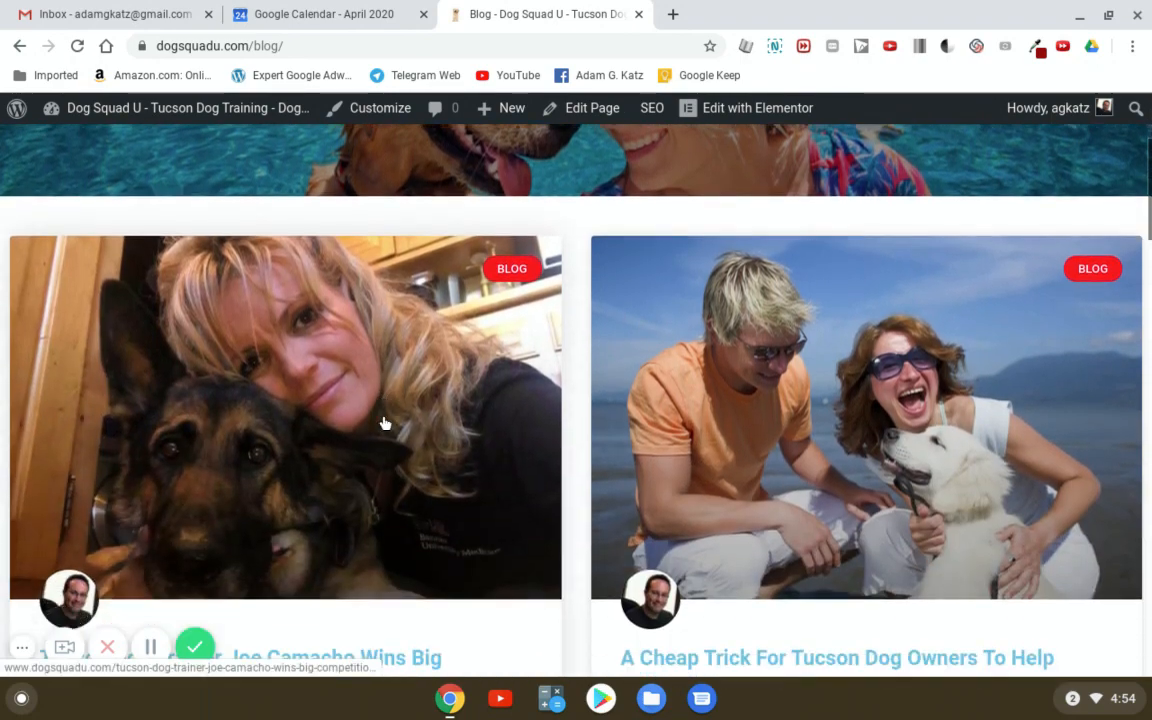
click(252, 501)
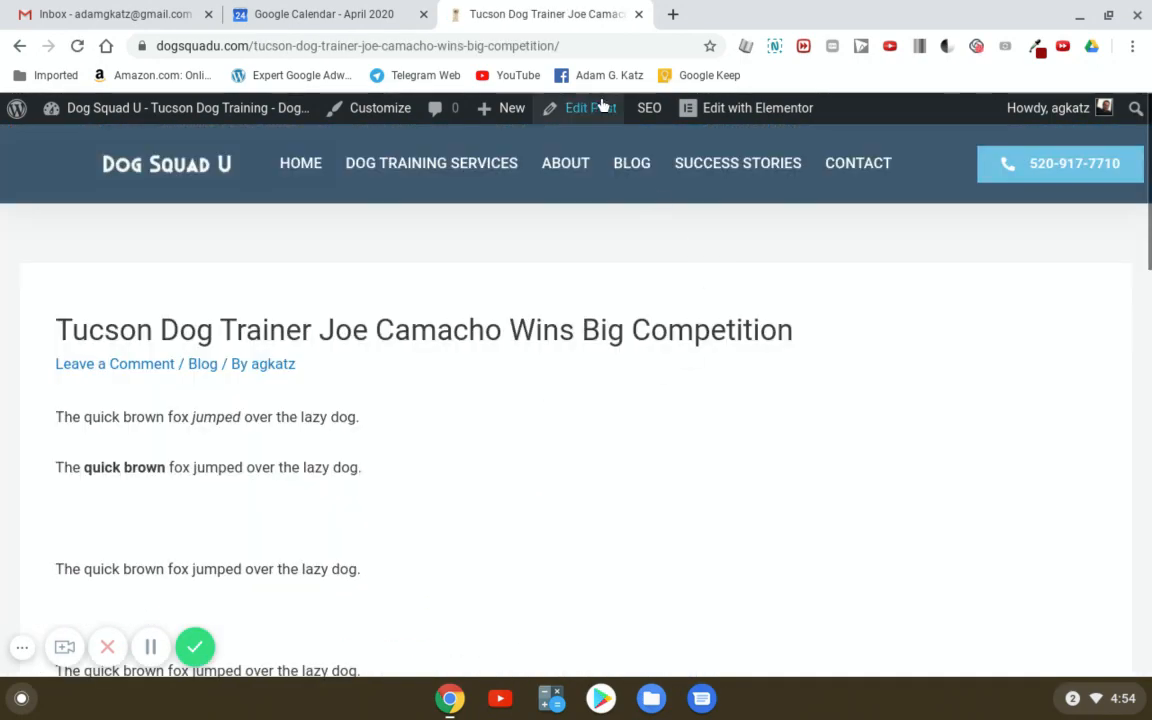
- Insert the dog training platform photo after the post's second paragraph
click(592, 112)
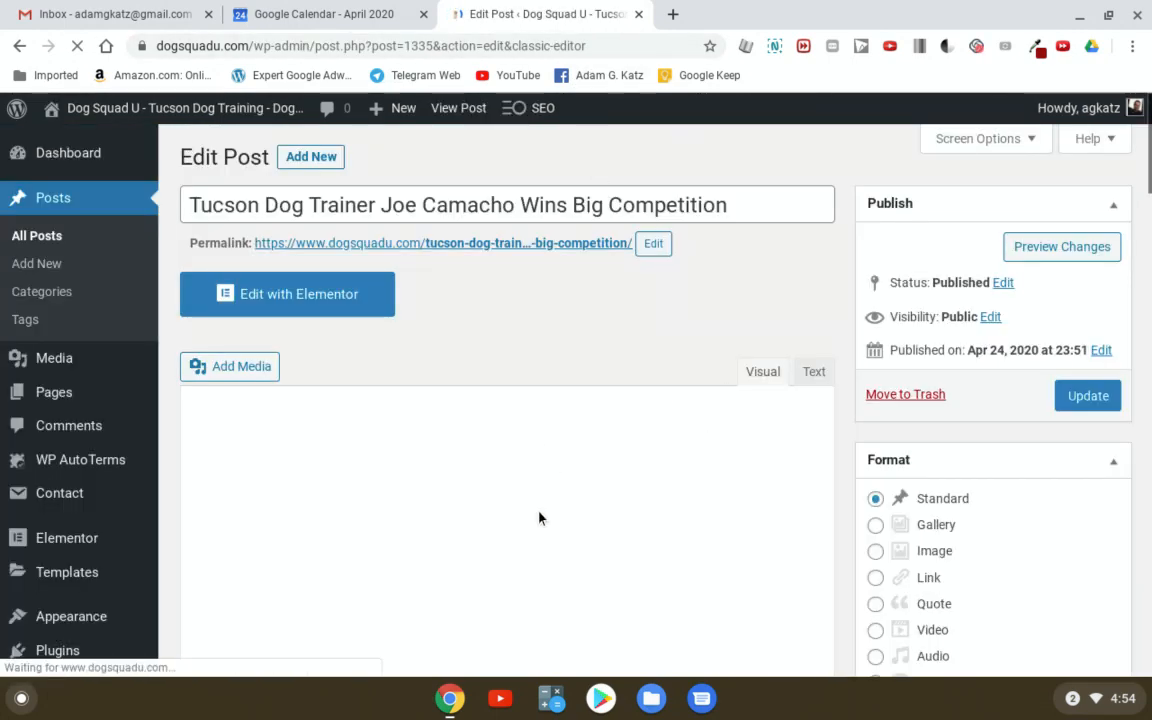
click(329, 483)
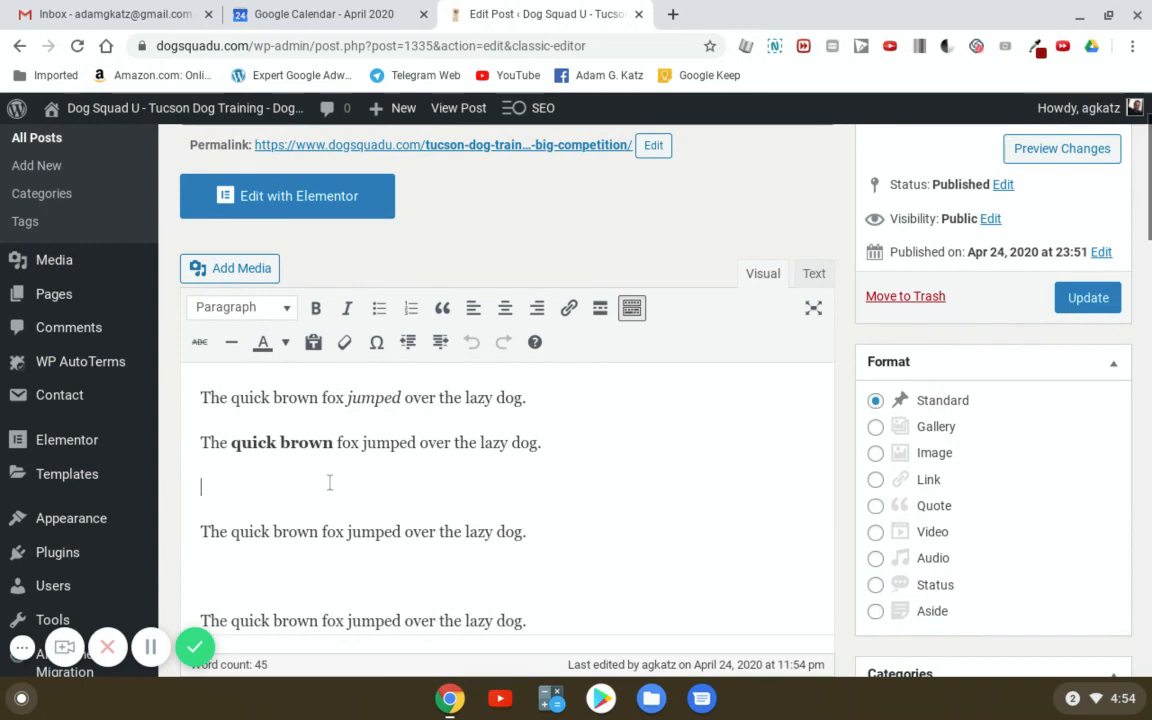
click(226, 269)
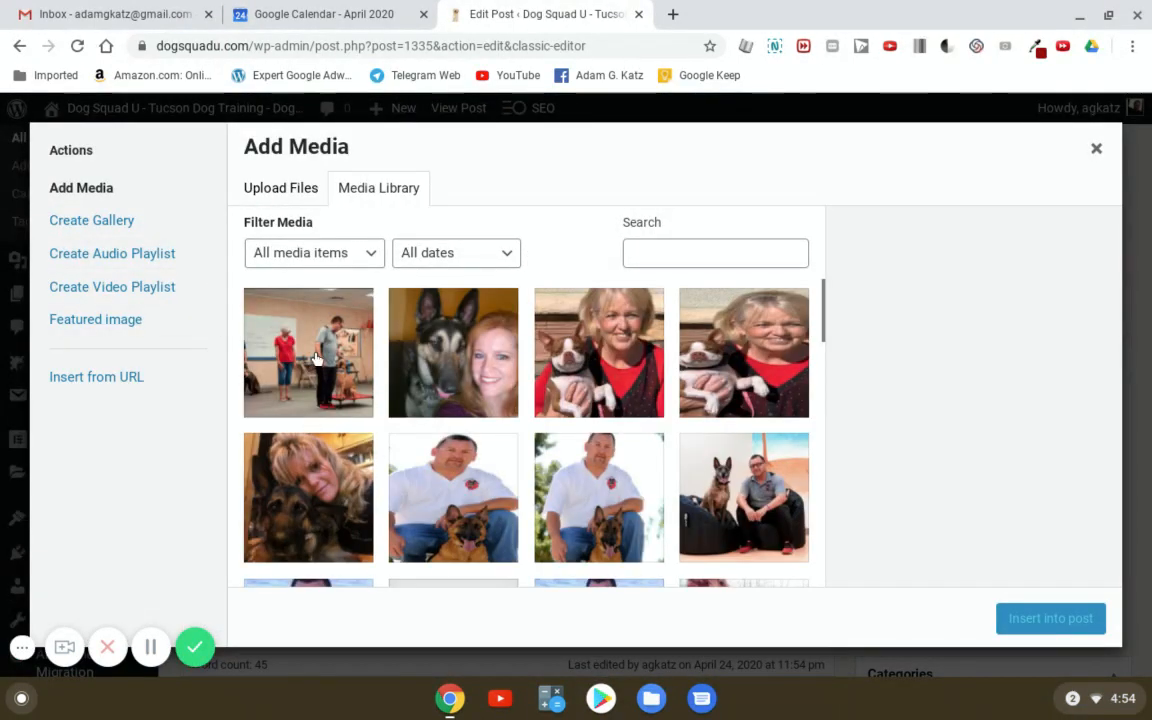
click(320, 362)
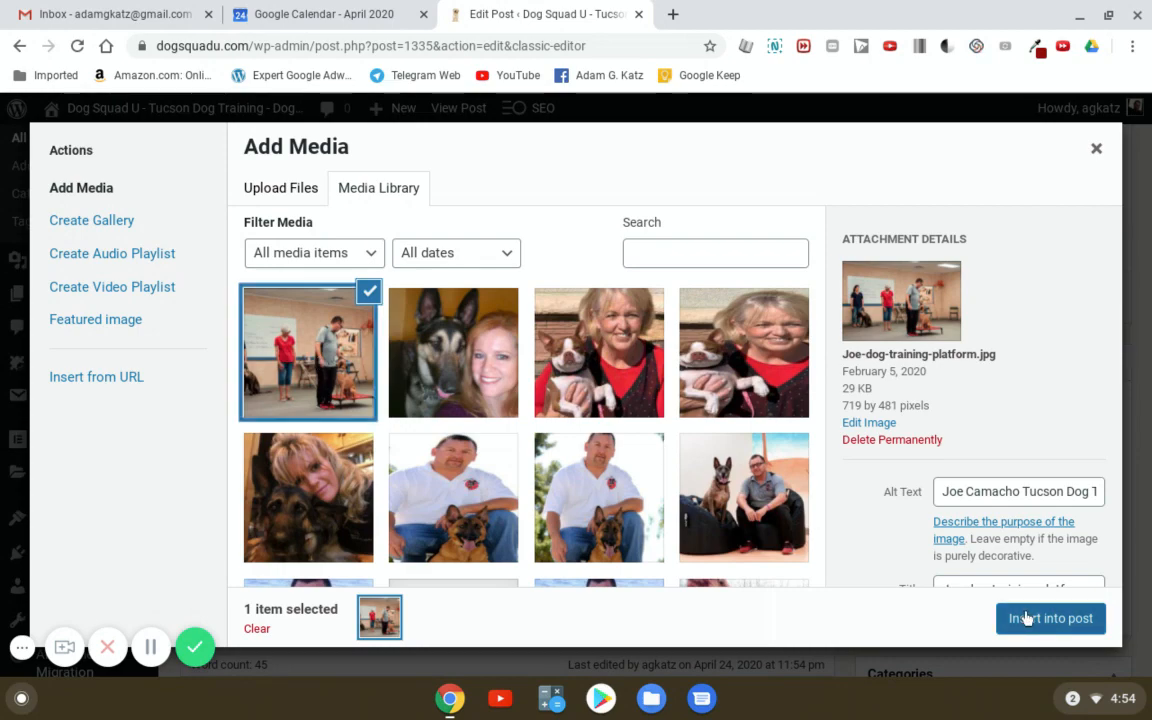
click(1041, 619)
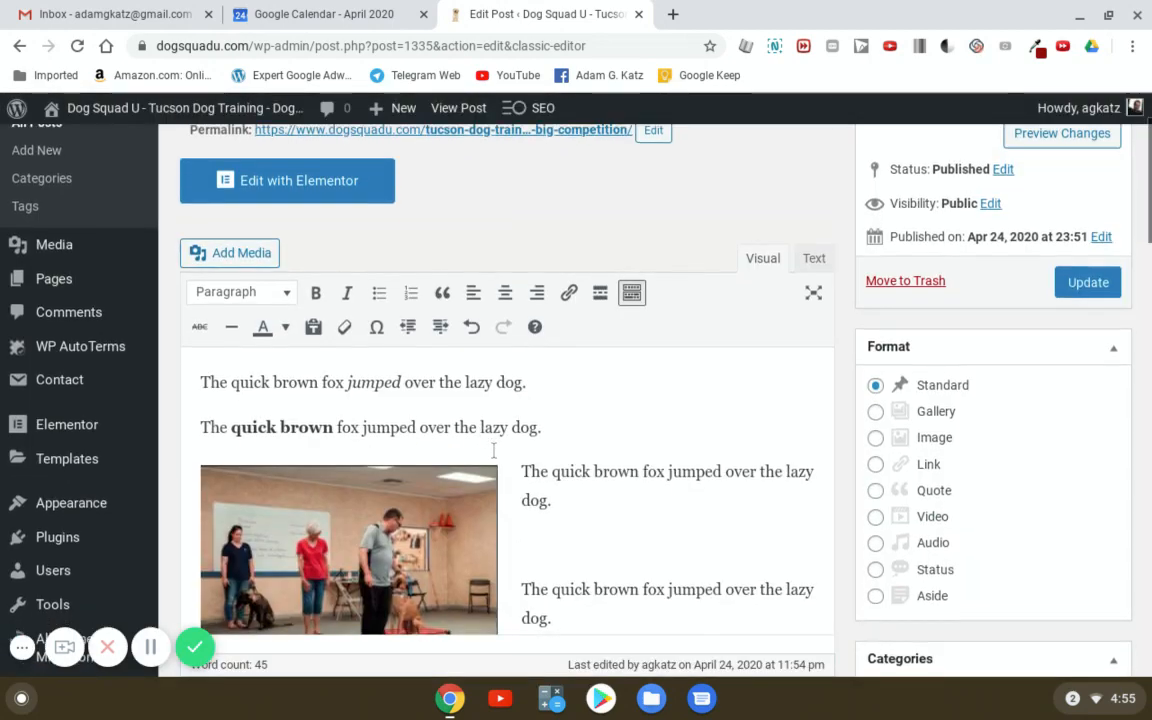
- Centre the inserted dog training platform photo on its own line
scroll(493, 453, down, 1)
scroll(493, 453, down, 1)
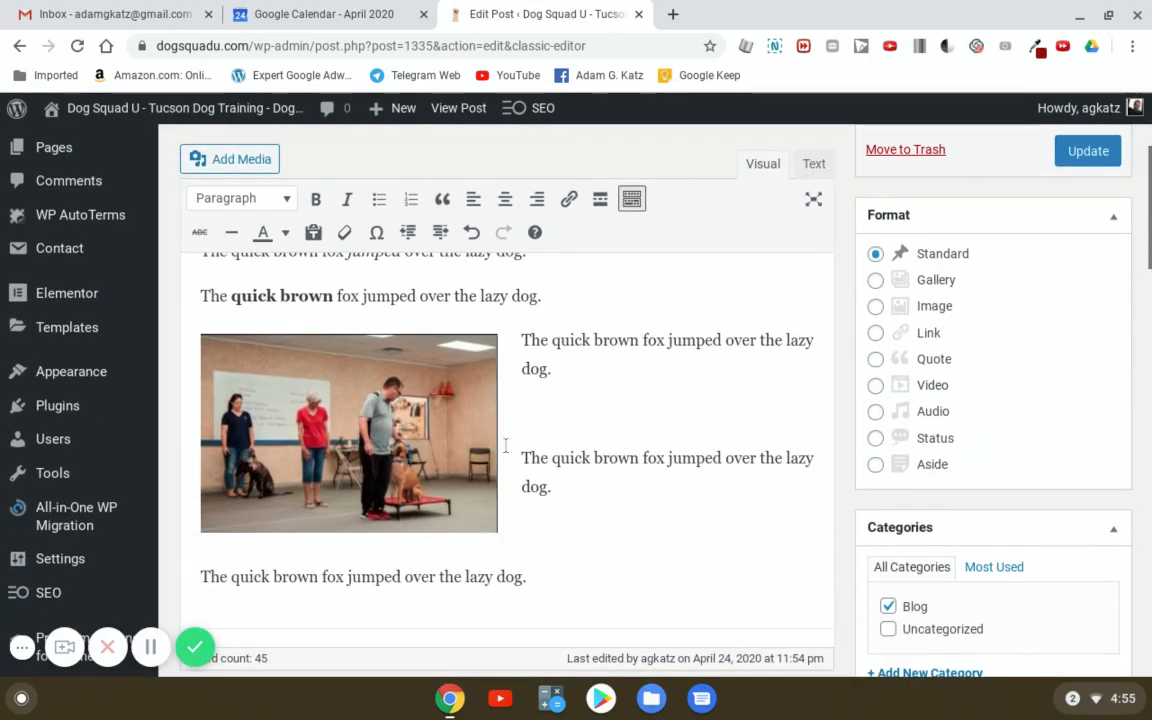
click(344, 370)
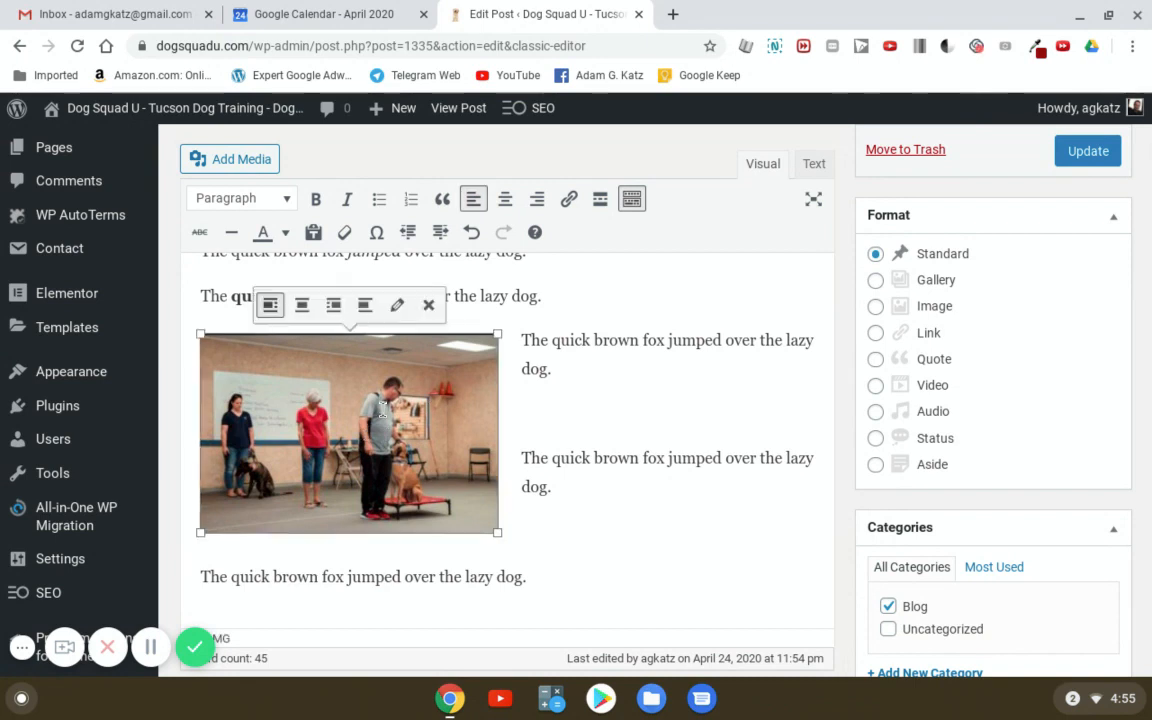
click(302, 305)
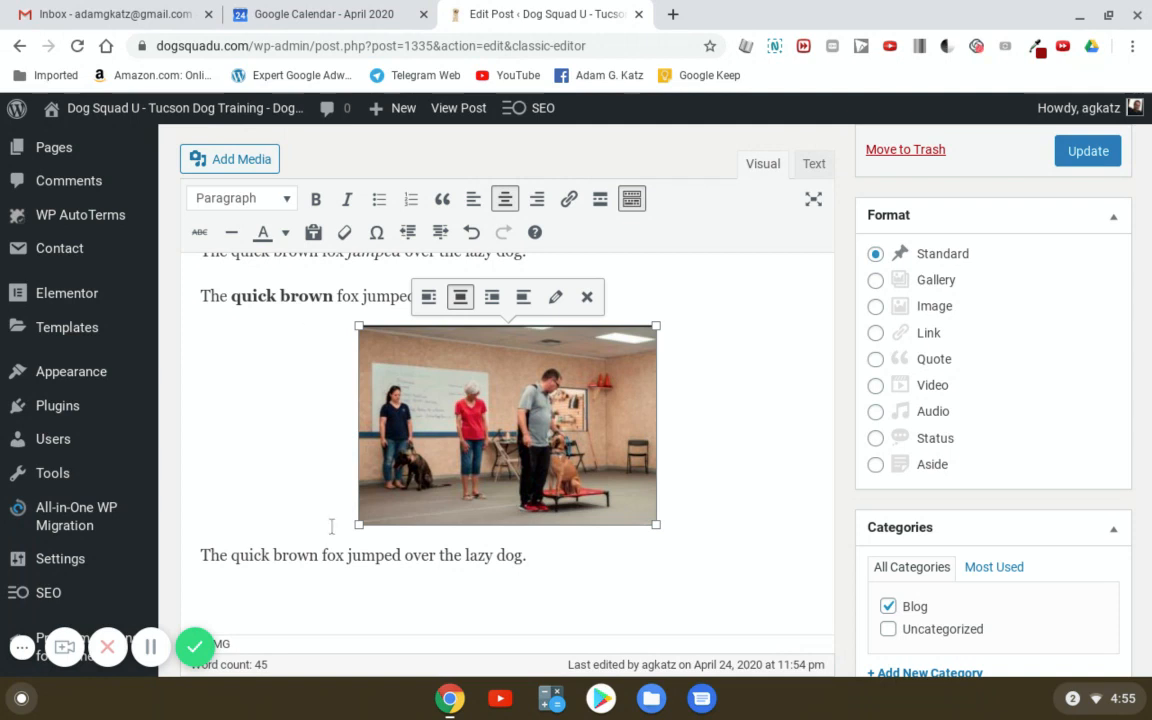
click(716, 377)
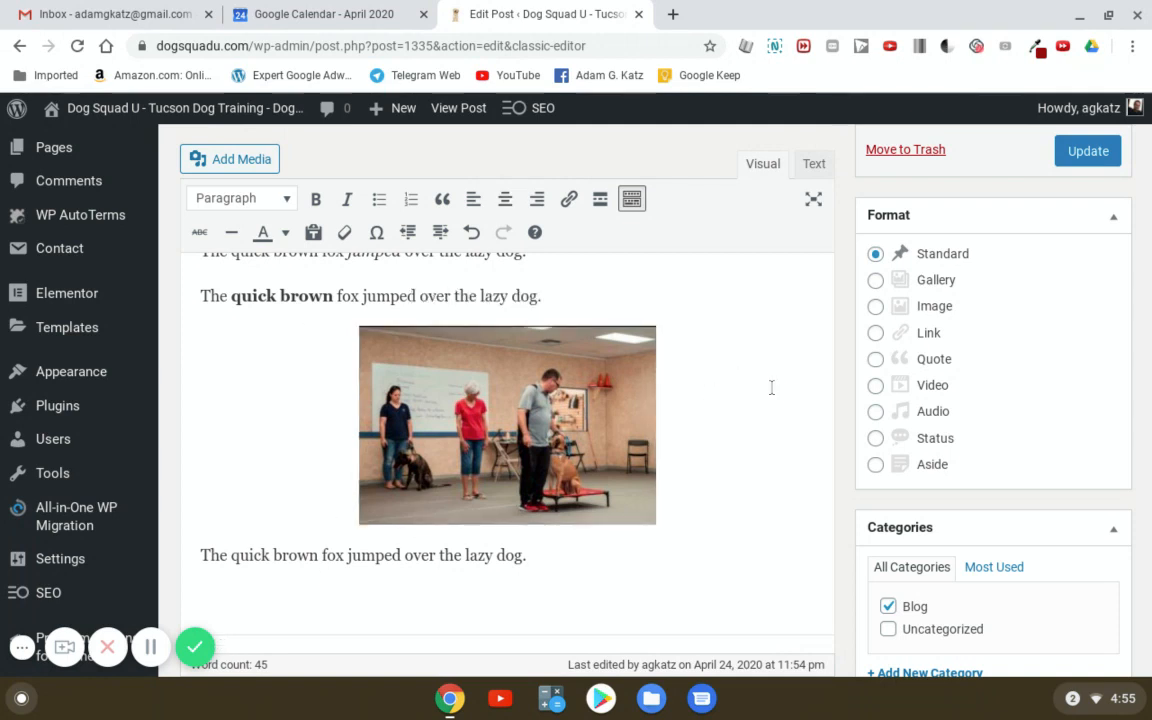
scroll(761, 432, down, 2)
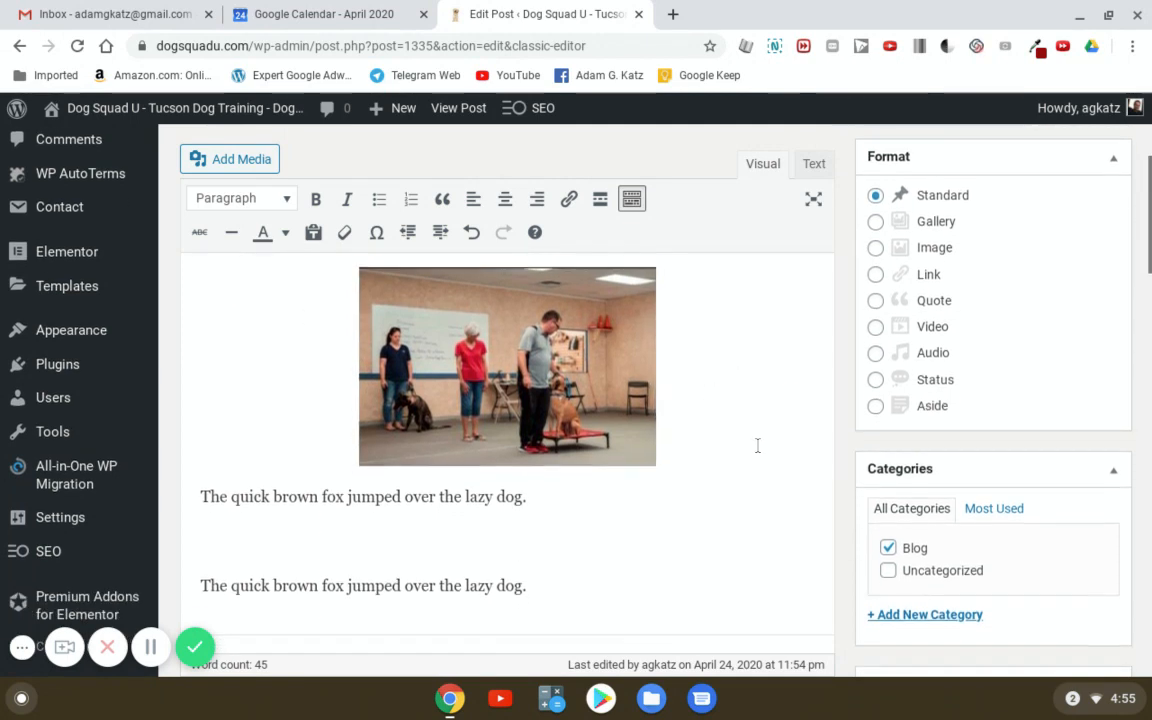
scroll(757, 447, down, 5)
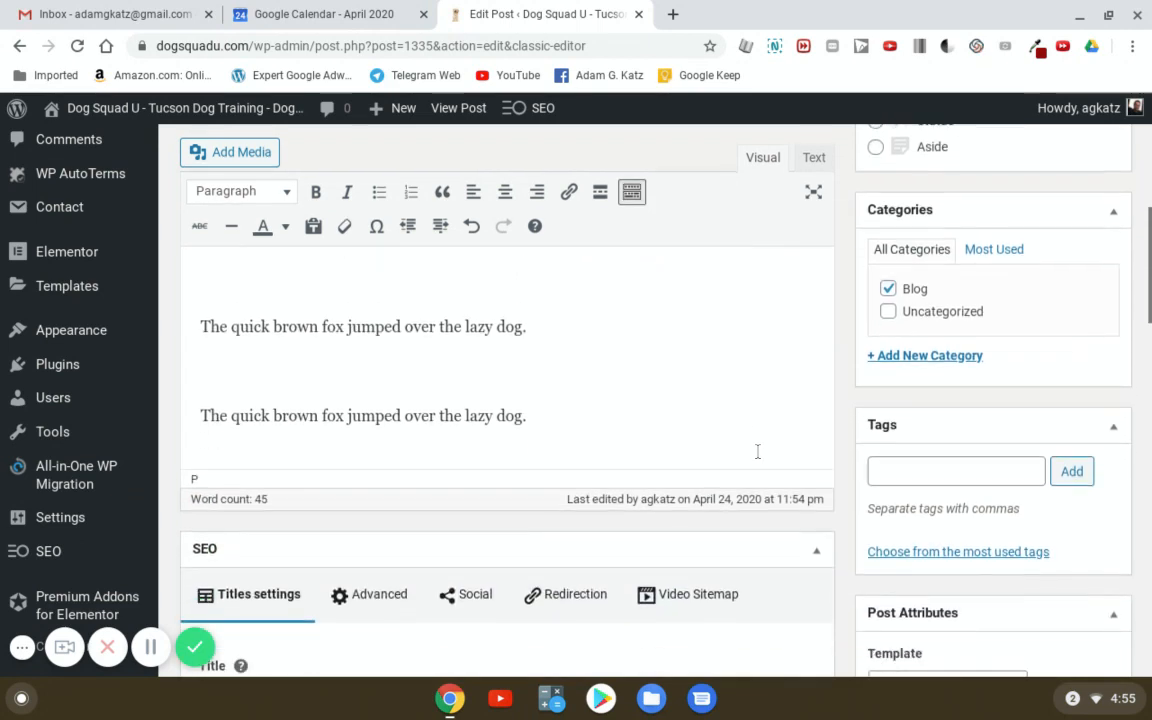
scroll(733, 452, up, 4)
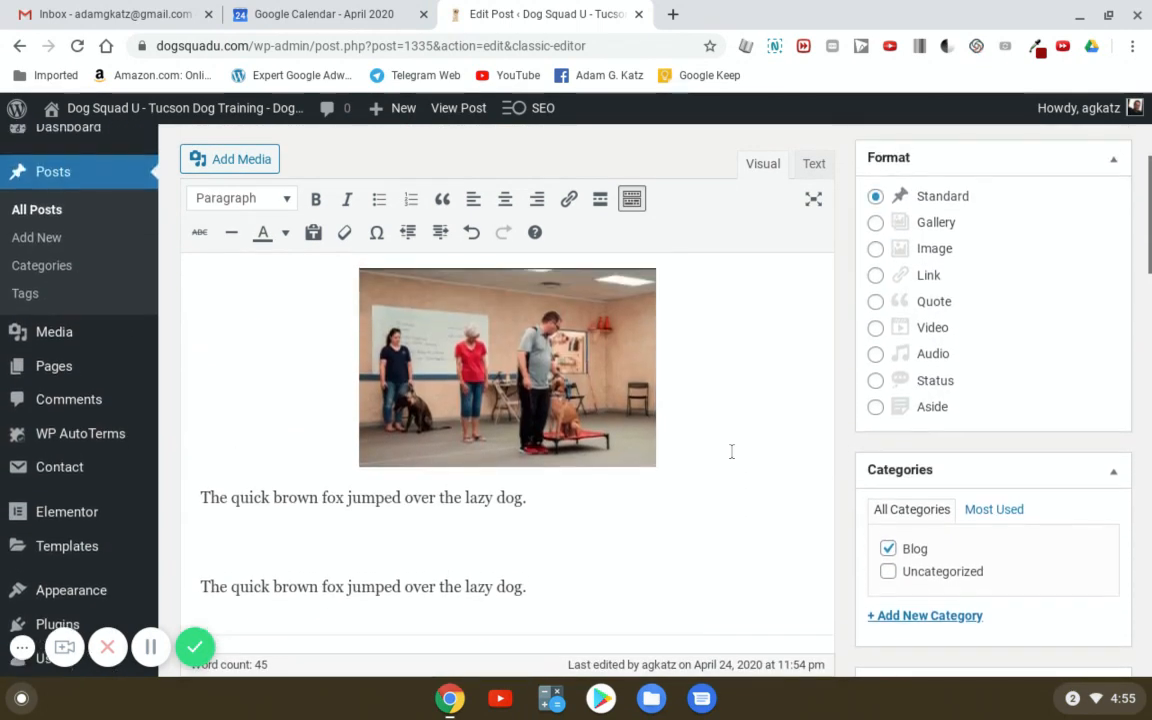
triple_click(379, 512)
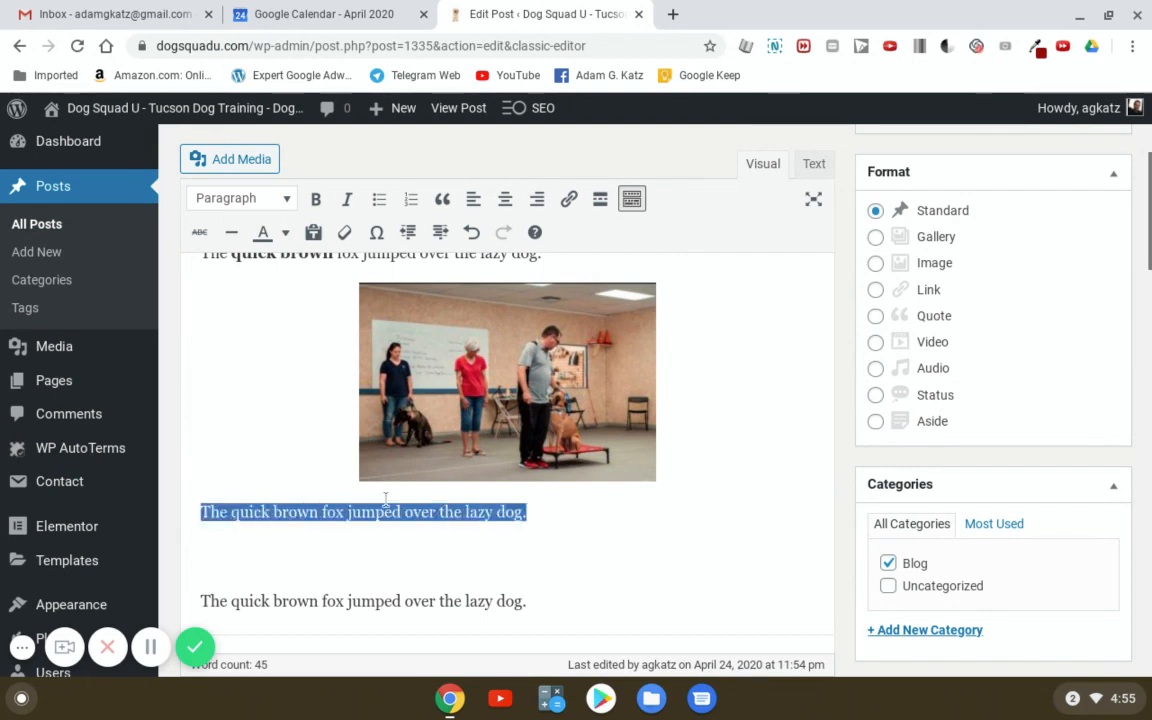
click(568, 200)
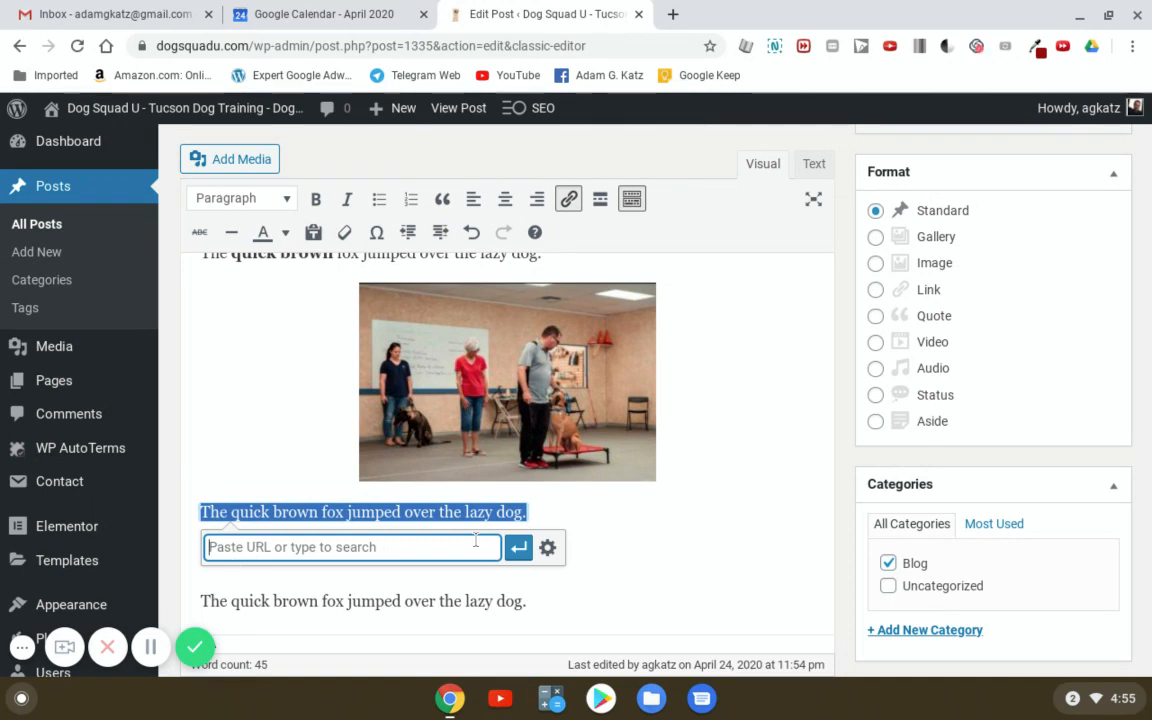
click(656, 512)
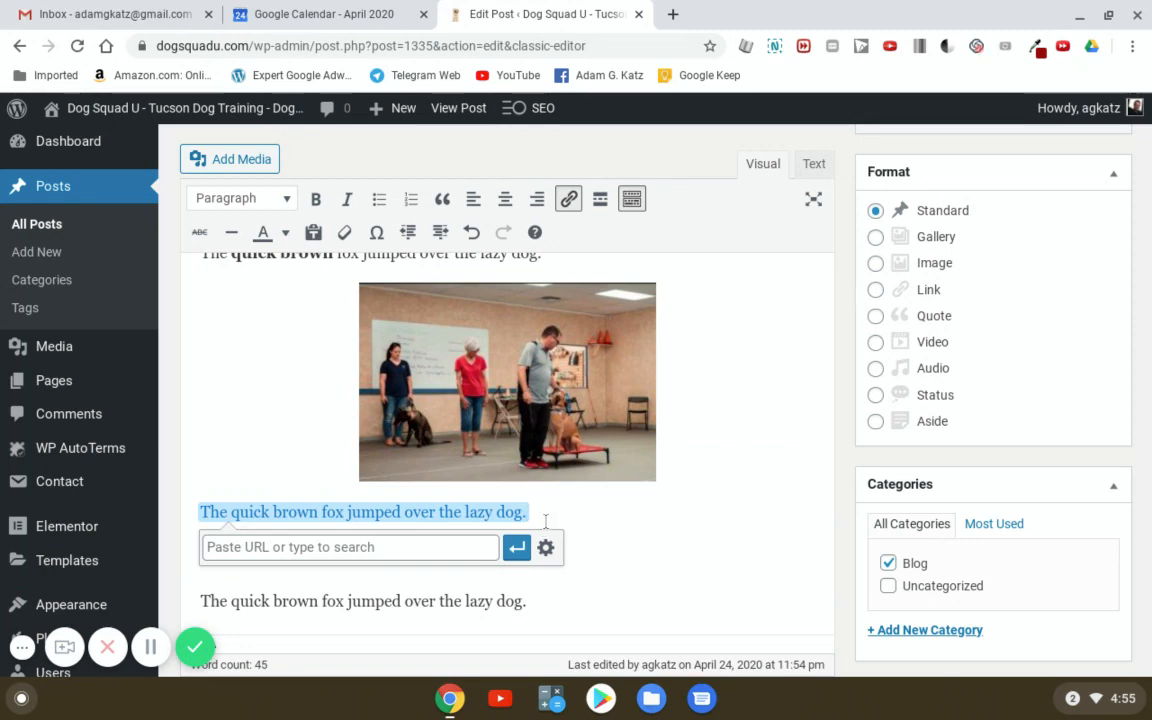
scroll(1119, 437, up, 5)
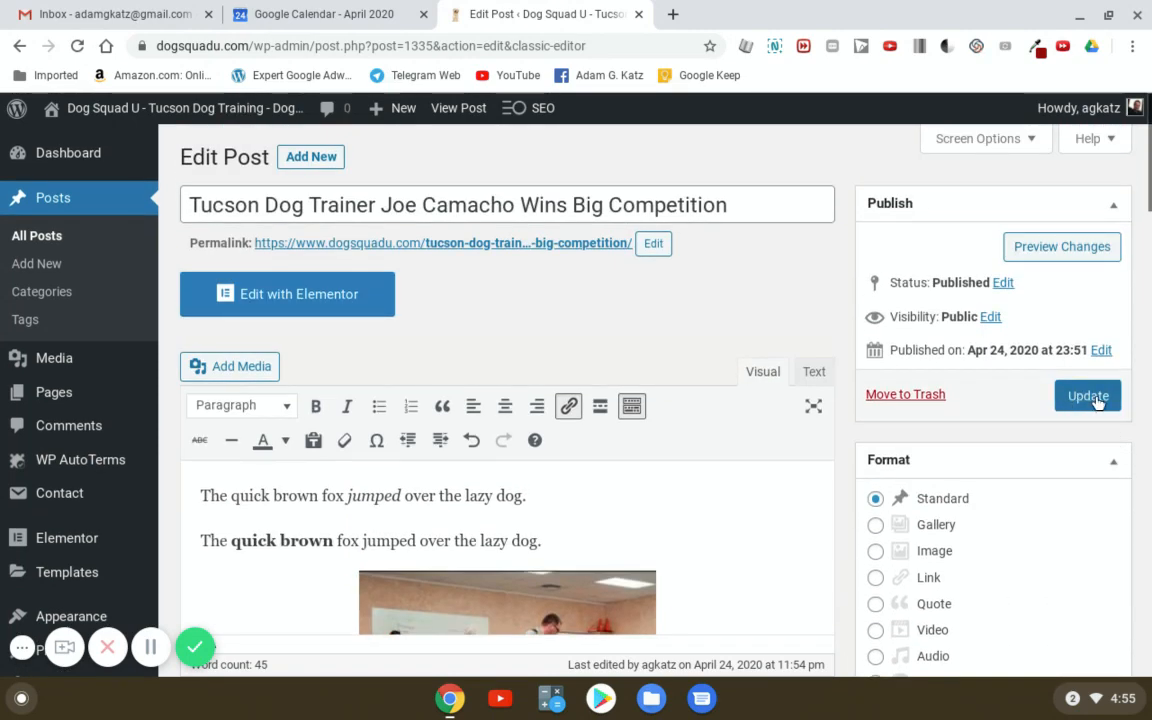
click(1093, 398)
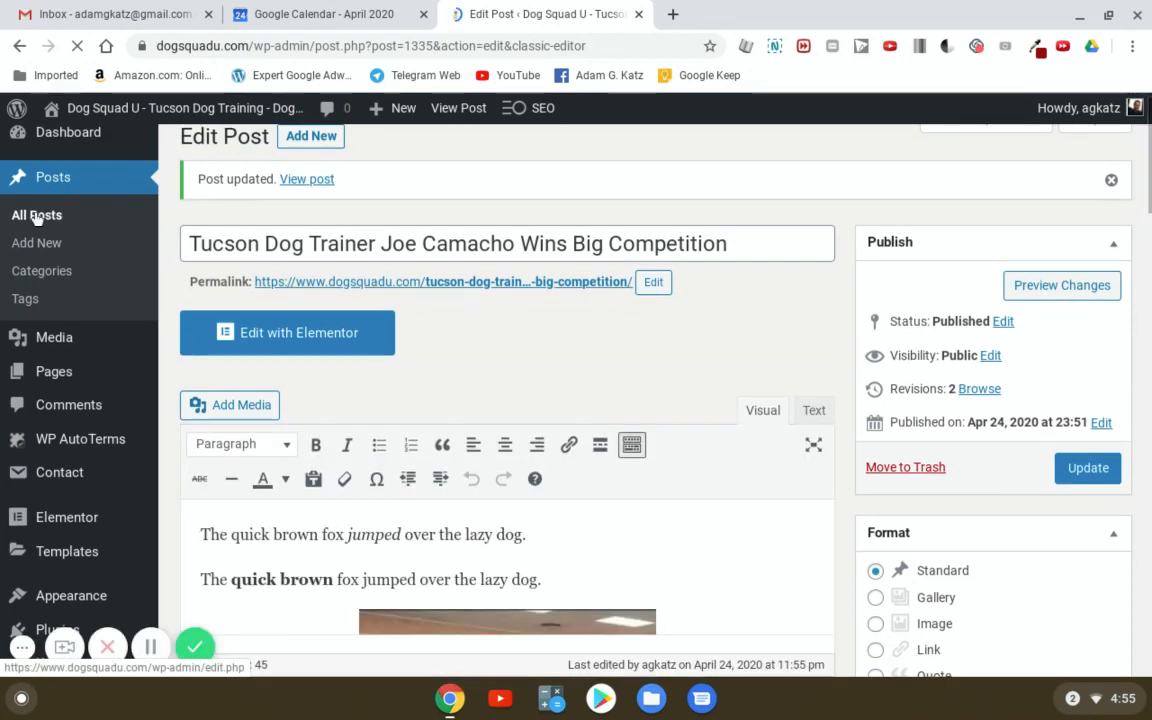
click(36, 216)
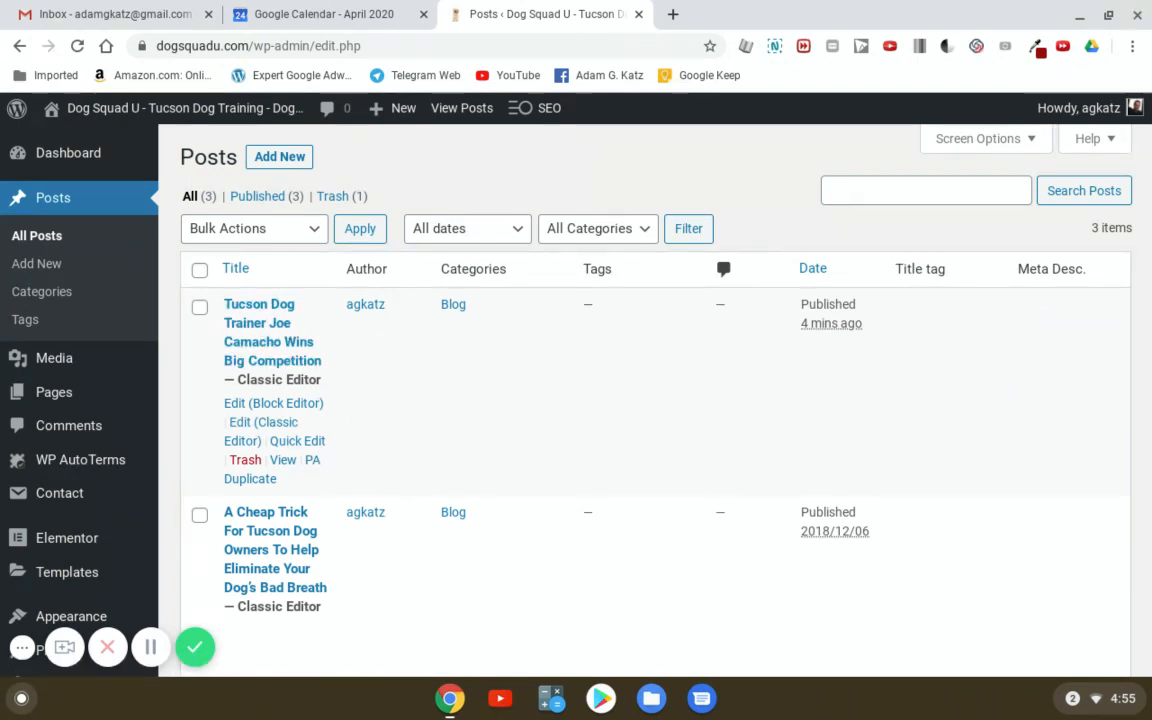
click(246, 461)
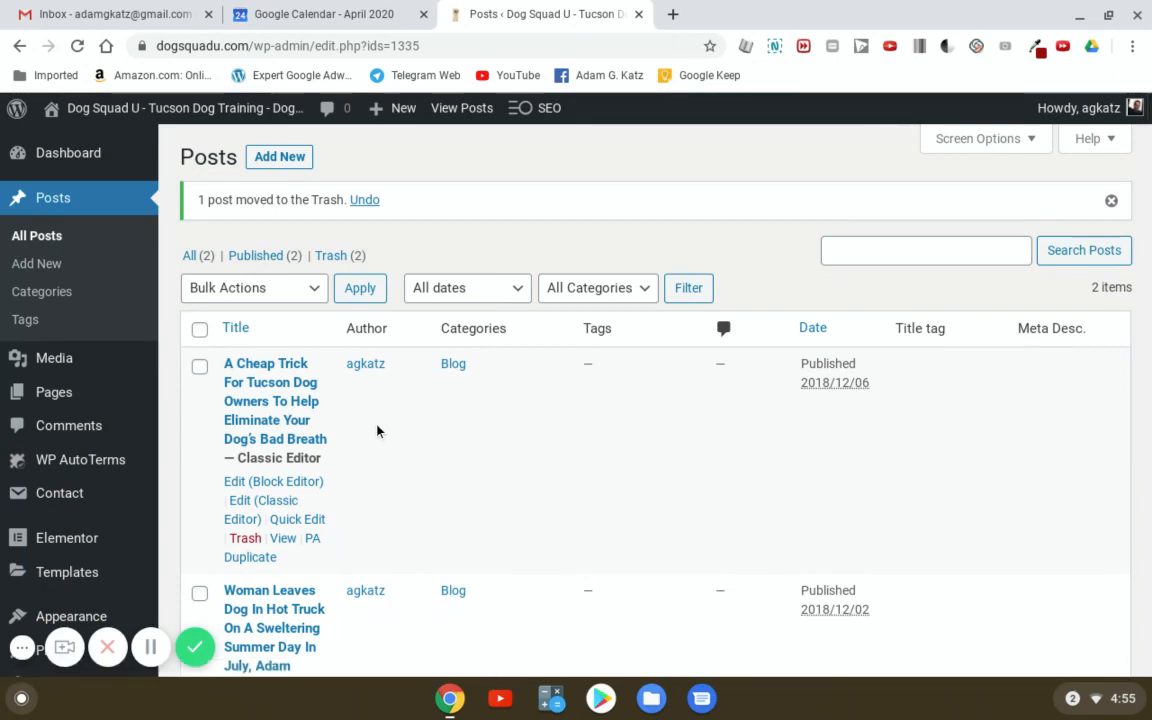
- View the live site's Blog page, now listing only the Cheap Trick and Woman Leaves Dog posts
mouse_move(236, 118)
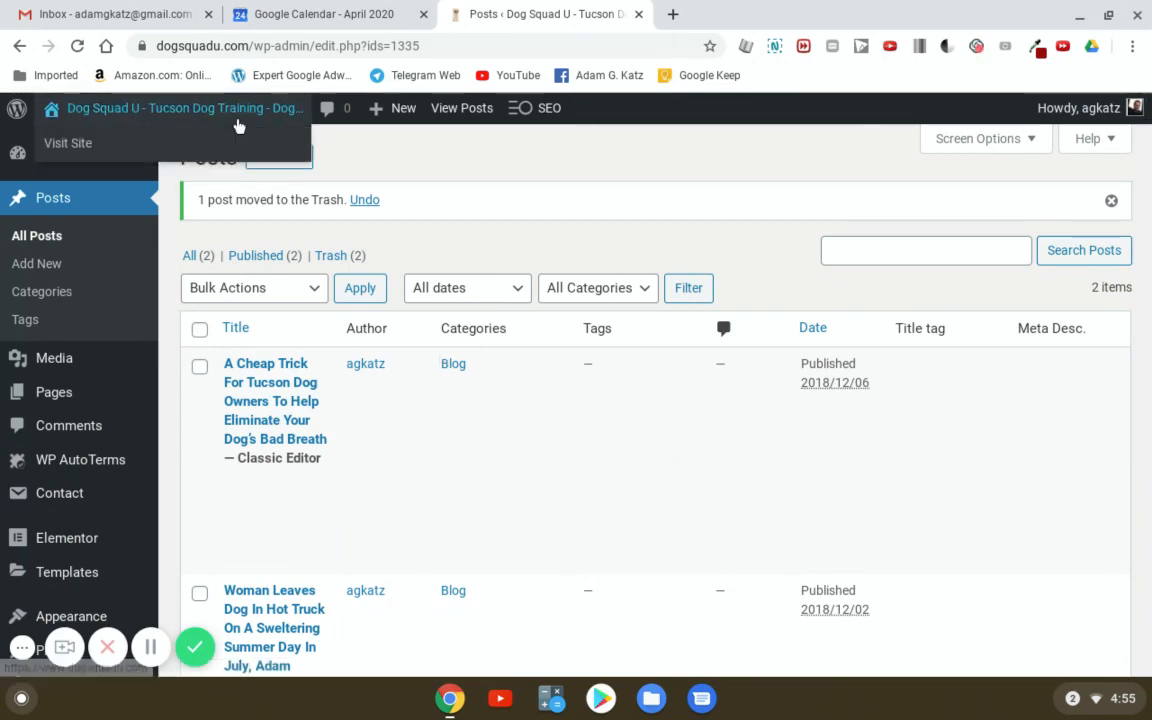
click(69, 142)
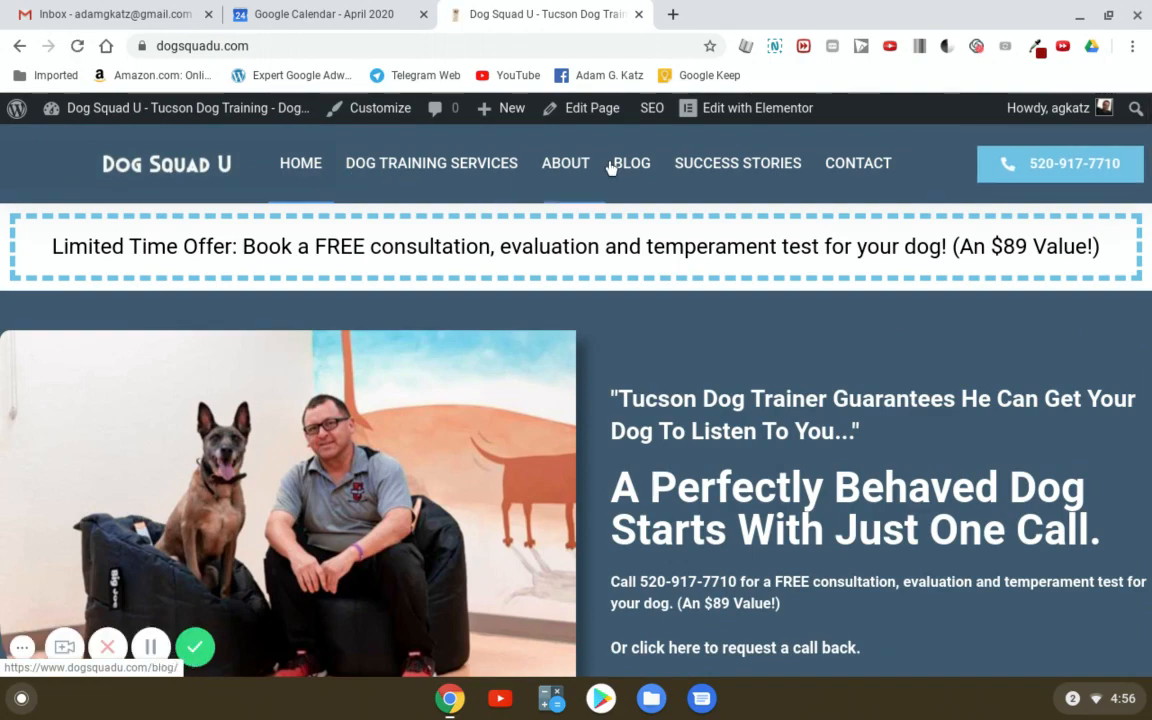
click(617, 166)
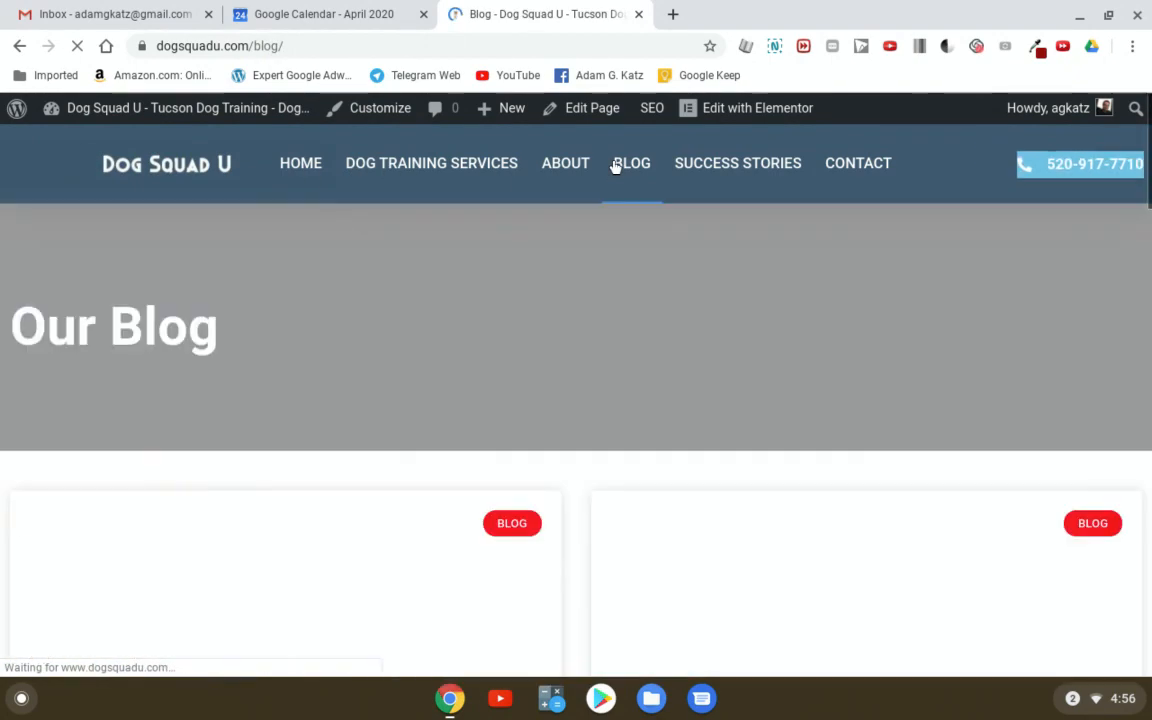
scroll(700, 318, down, 2)
scroll(697, 323, down, 2)
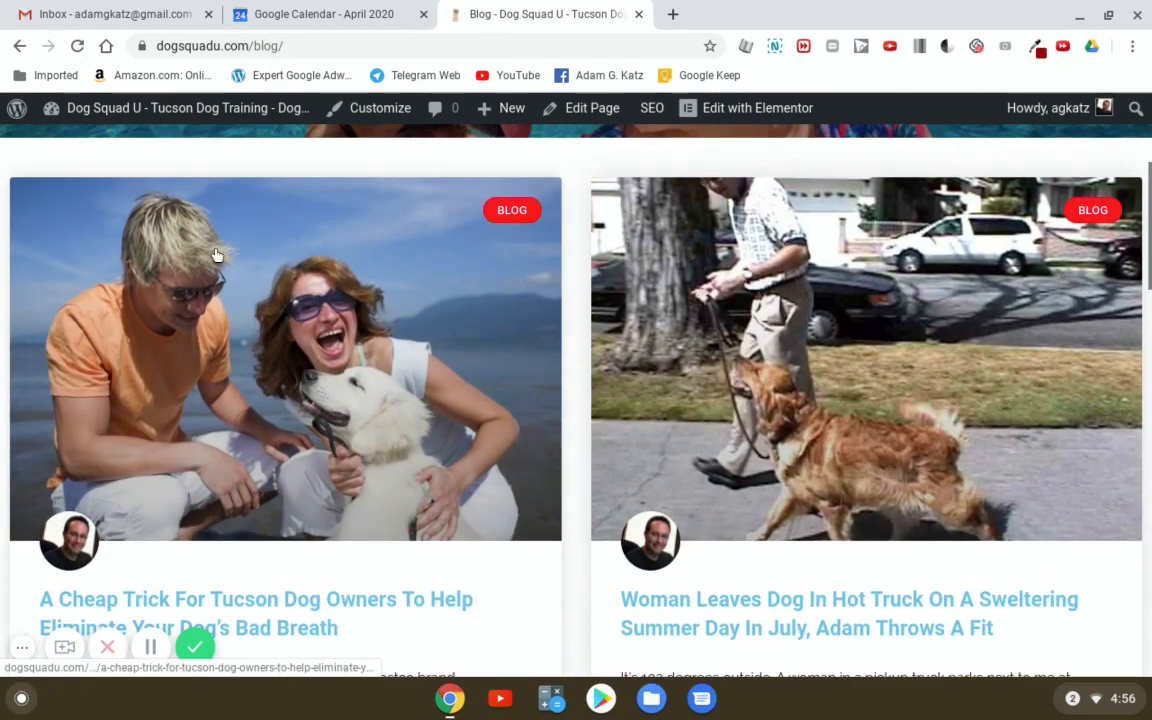
scroll(660, 462, up, 3)
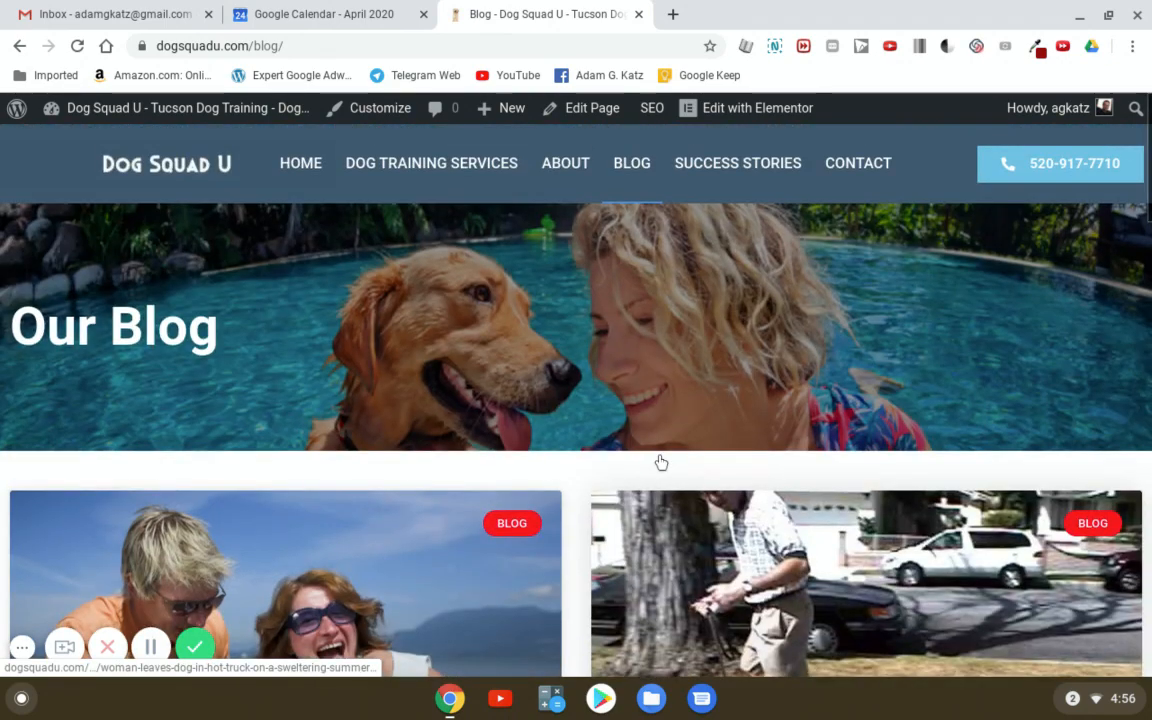